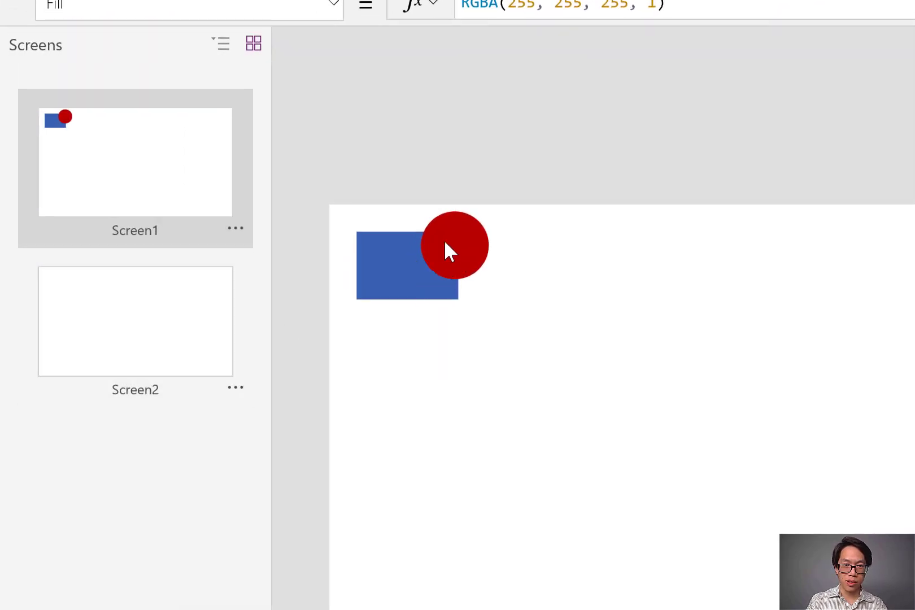
Test the layer swap between the rectangle and circle on Screen1, and inspect the conditions and actions of the rectangle's Rule1
left_click(392, 271, "alt")
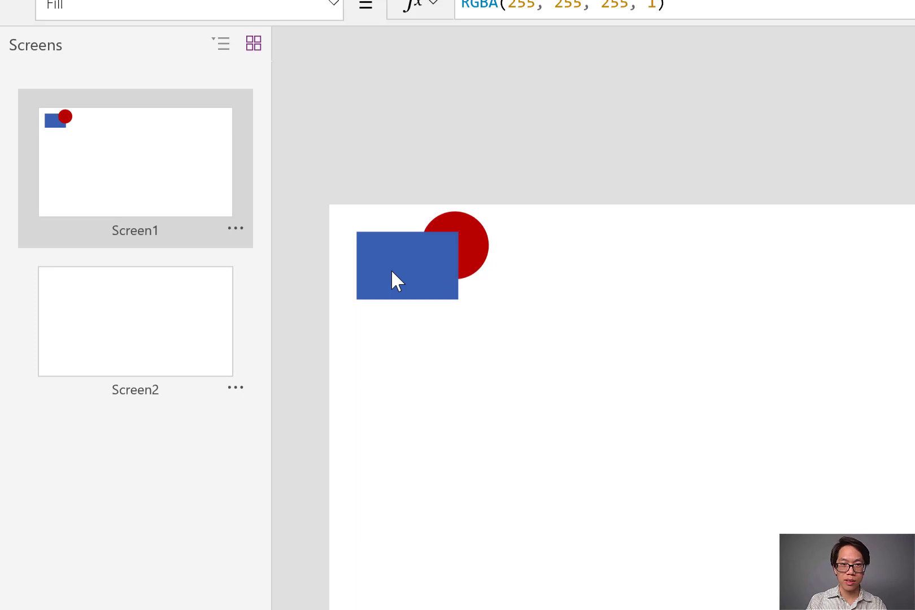
left_click(480, 251, "alt")
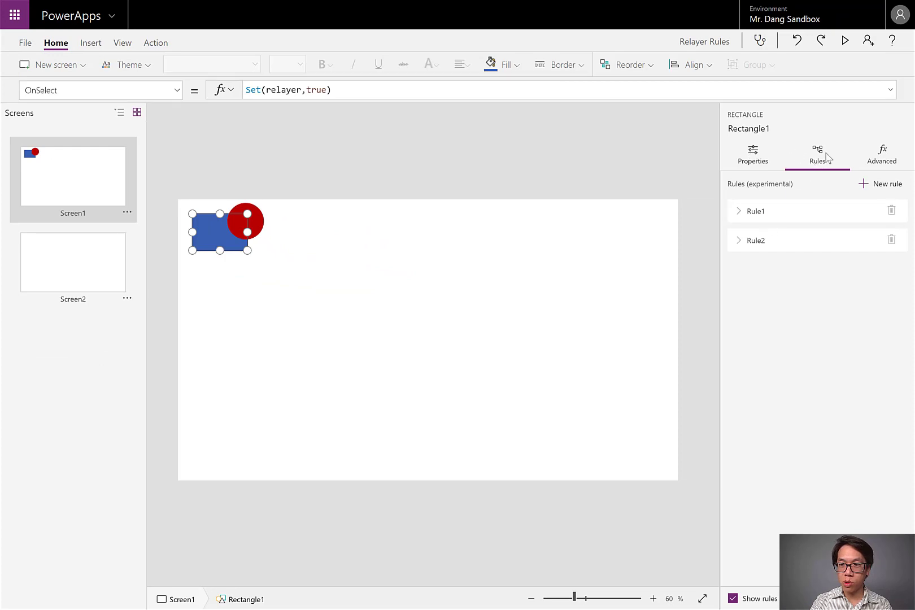
left_click(793, 222)
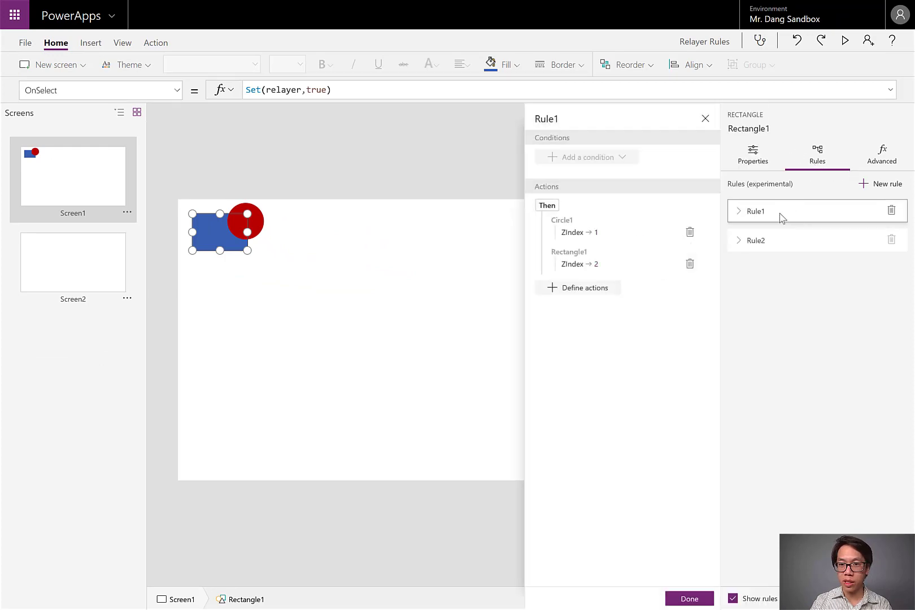
left_click(582, 167)
type("relayer=true")
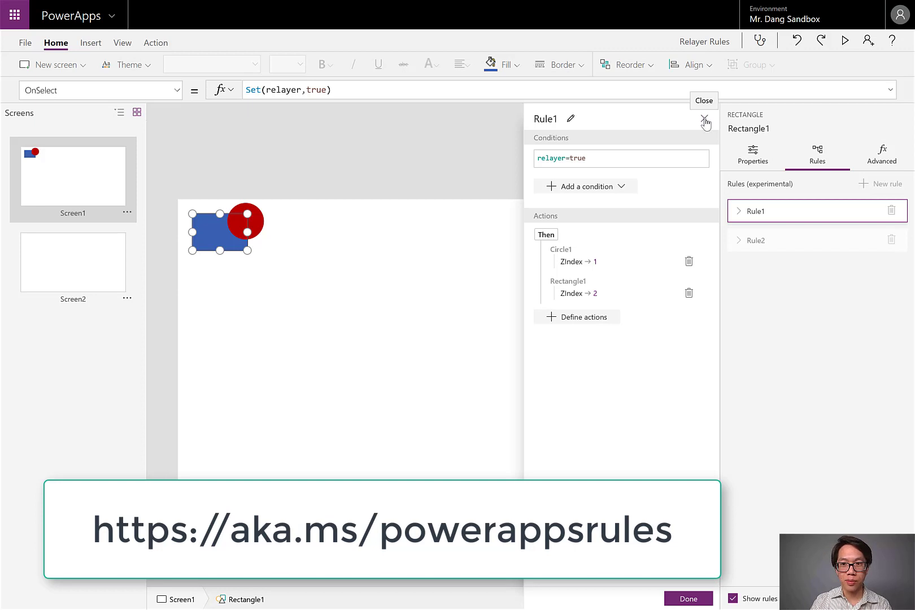
left_click(704, 120)
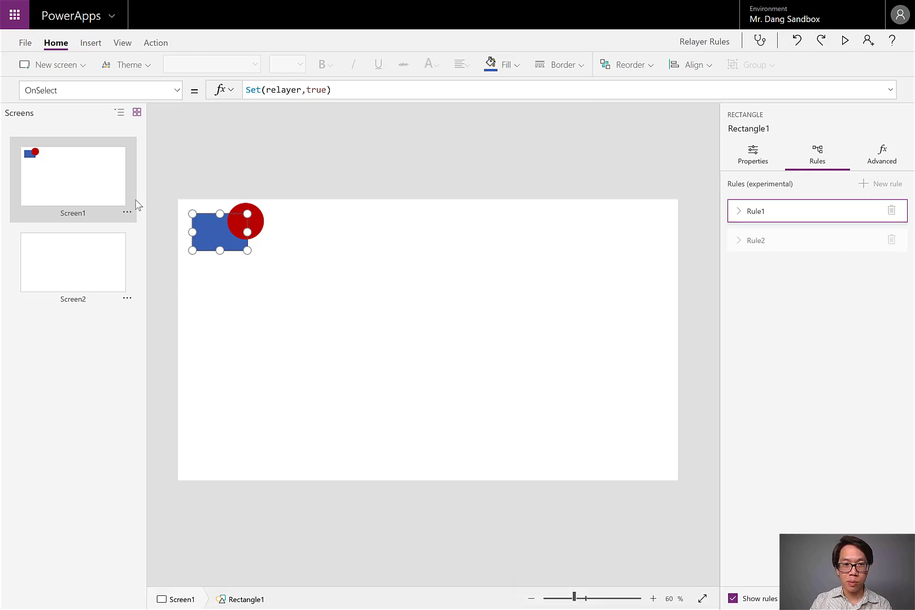
Insert a rectangle shape on the empty Screen2
left_click(89, 250)
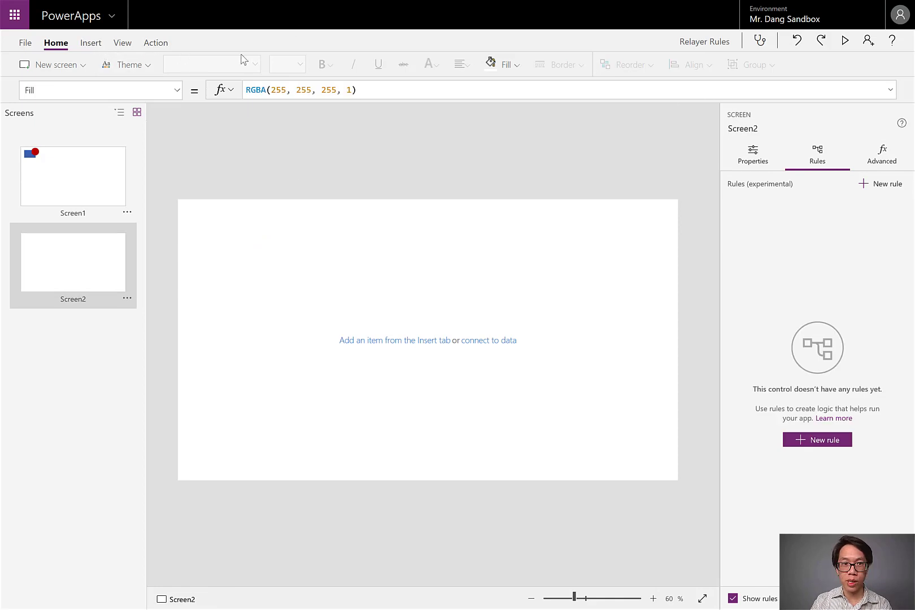
left_click(122, 46)
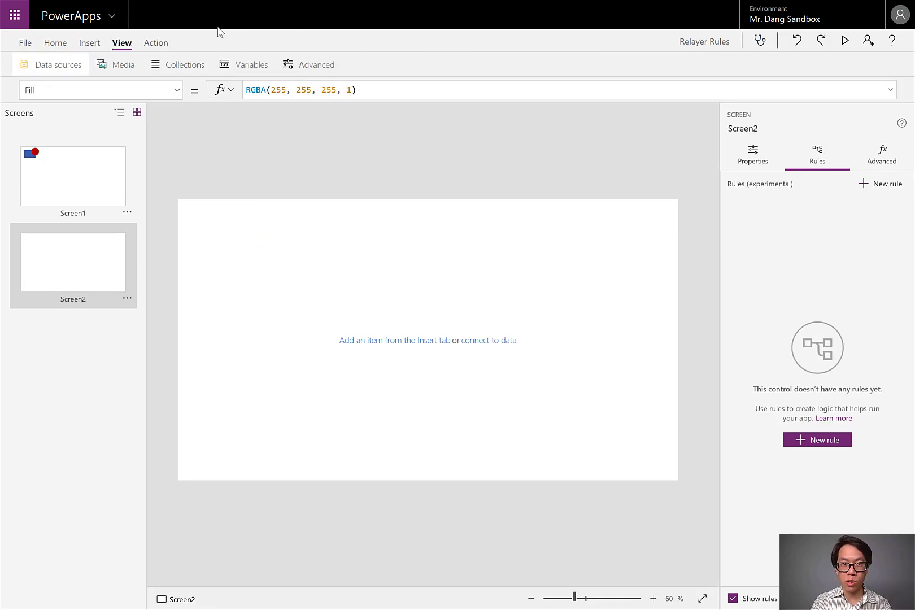
left_click(99, 46)
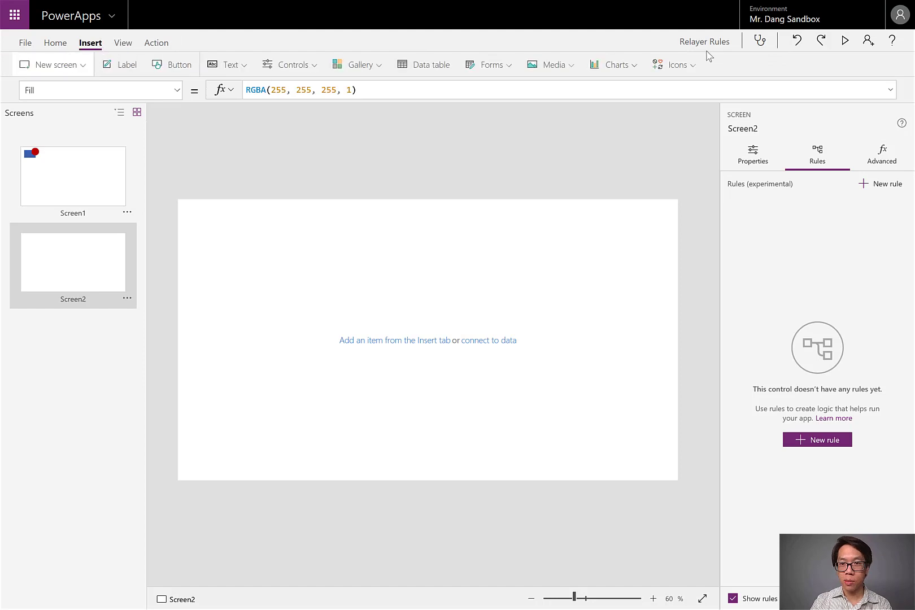
left_click(692, 63)
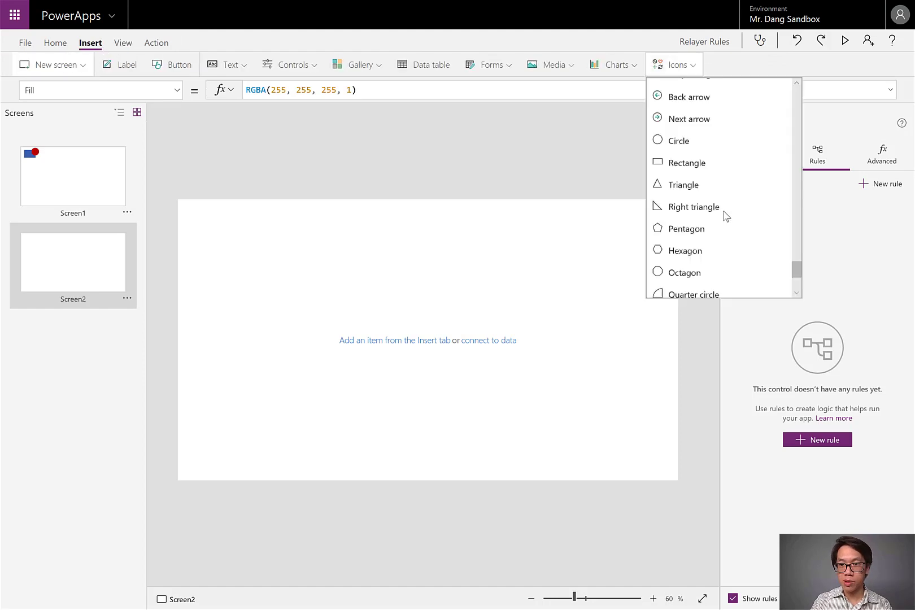
scroll(756, 160, "down", 15)
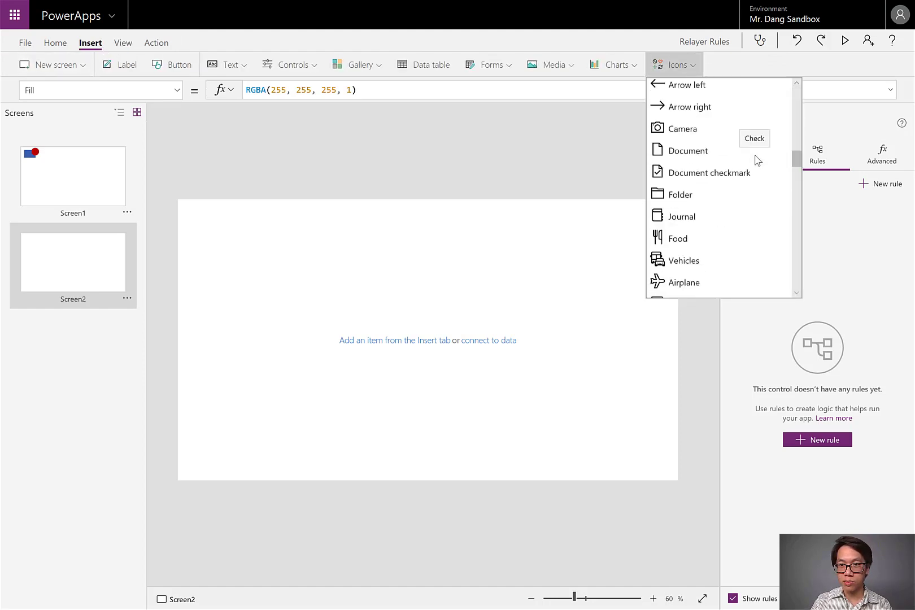
scroll(726, 180, "down", 10)
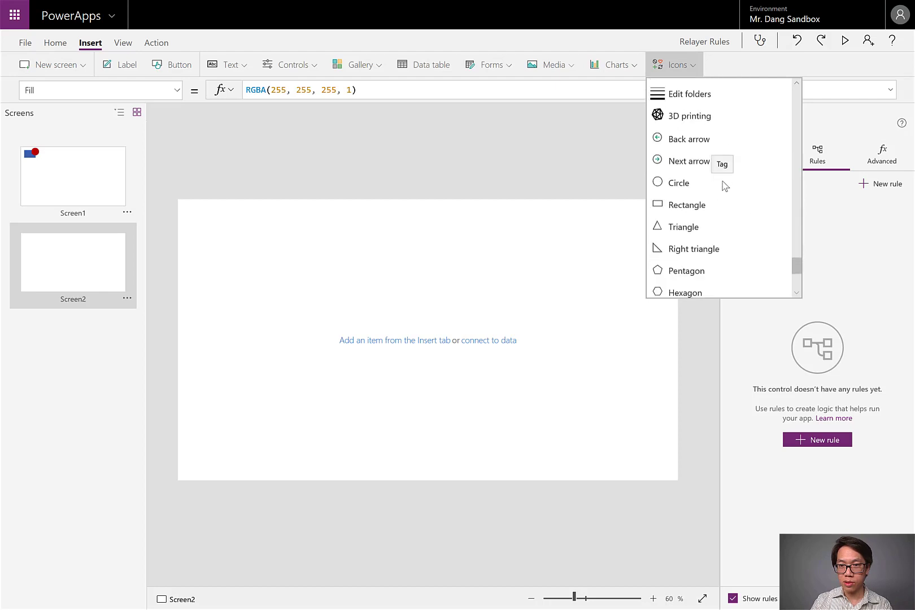
left_click(687, 143)
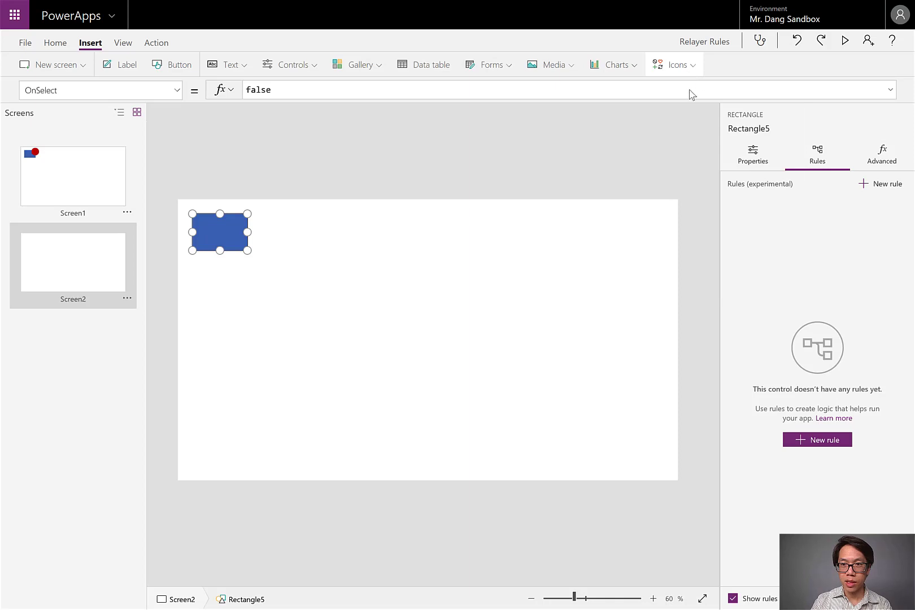
Insert a circle shape on Screen2 alongside the rectangle
left_click(676, 64)
scroll(684, 180, "down", 3)
scroll(681, 175, "up", 15)
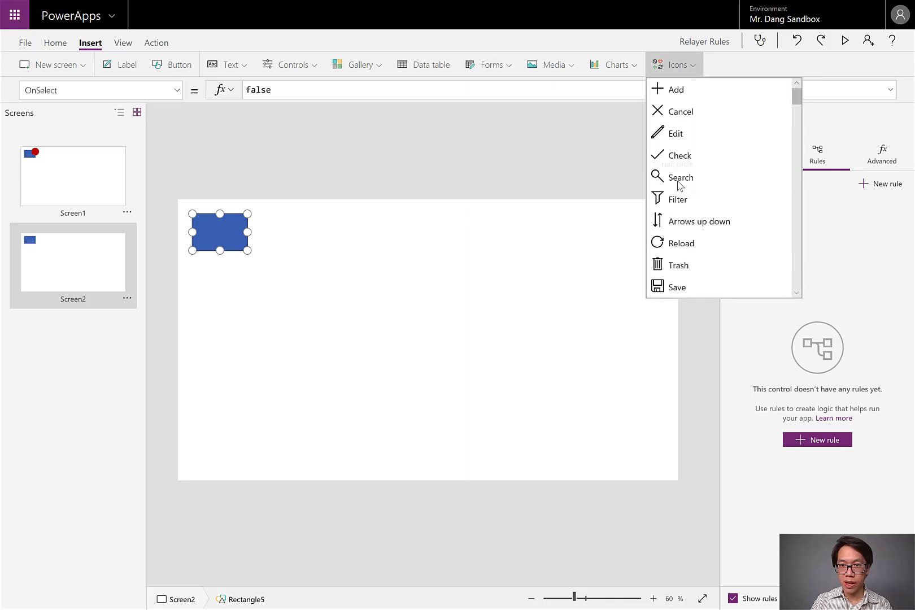
scroll(680, 186, "down", 20)
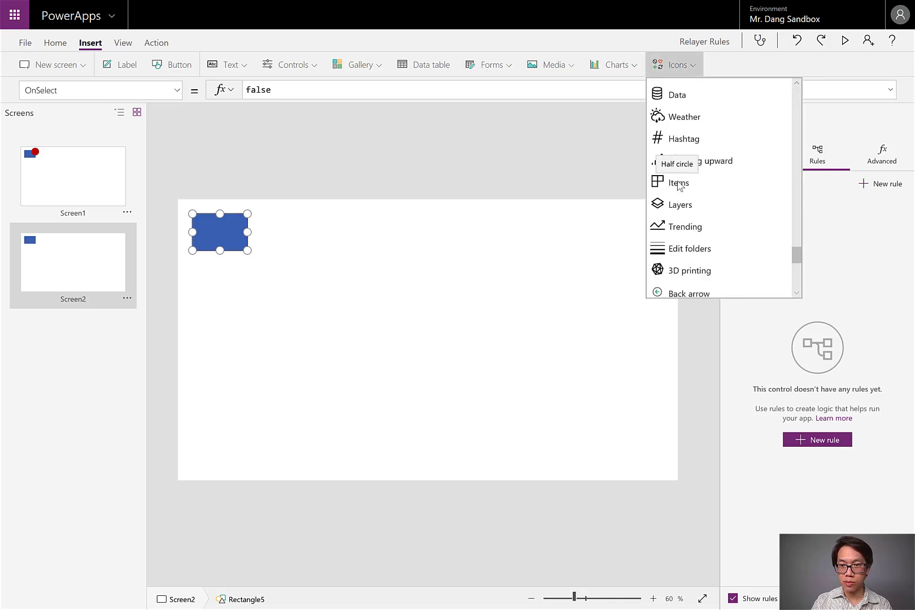
scroll(679, 185, "down", 3)
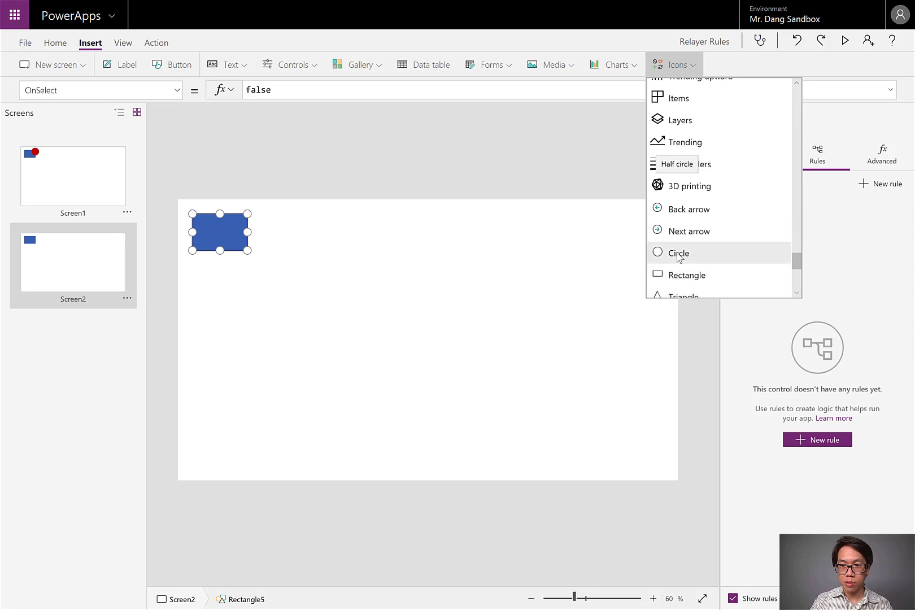
left_click(679, 254)
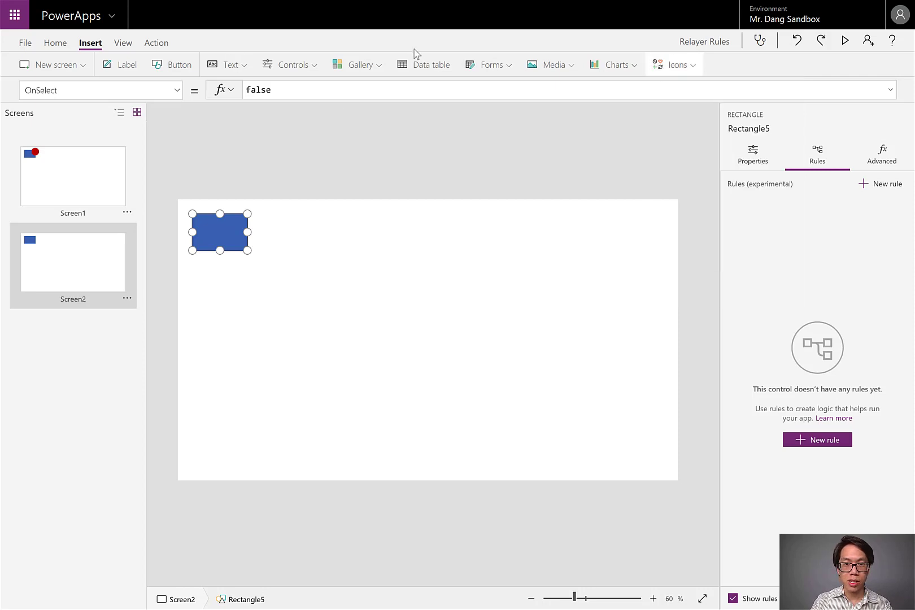
Fill the circle with dark red, RGBA(184, 0, 0, 1), and move it to overlap the rectangle's lower-right corner
left_click(58, 45)
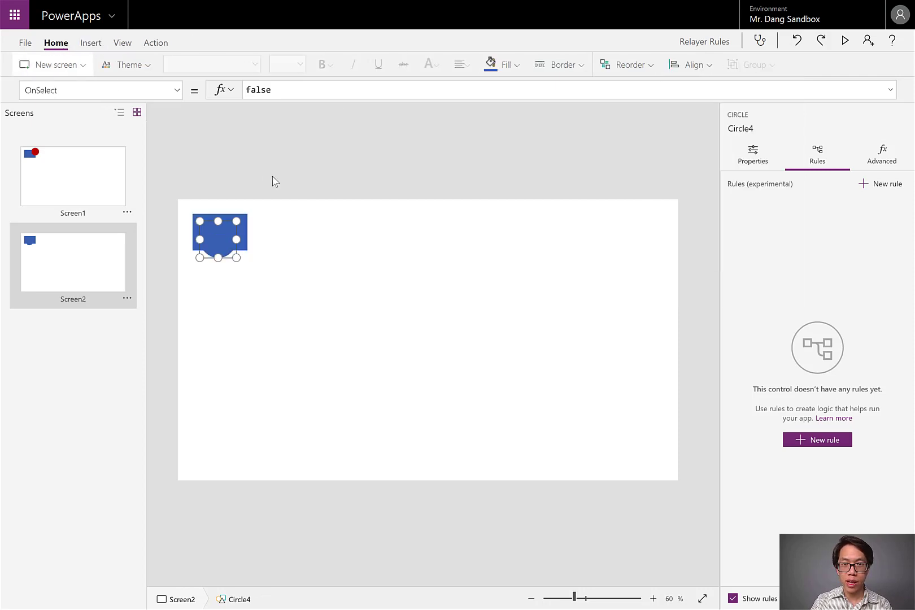
left_click(501, 67)
left_click(496, 247)
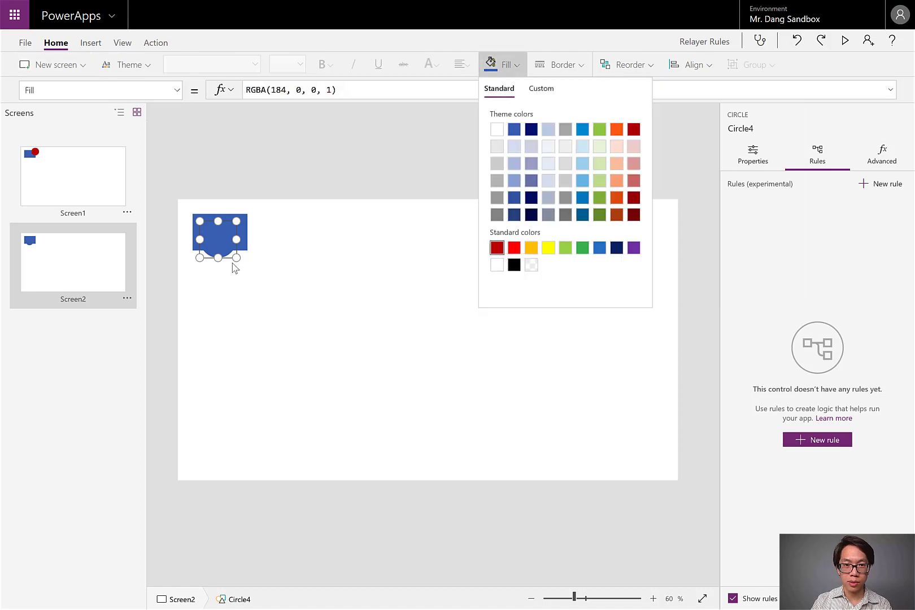
left_click_drag(217, 250, 246, 256)
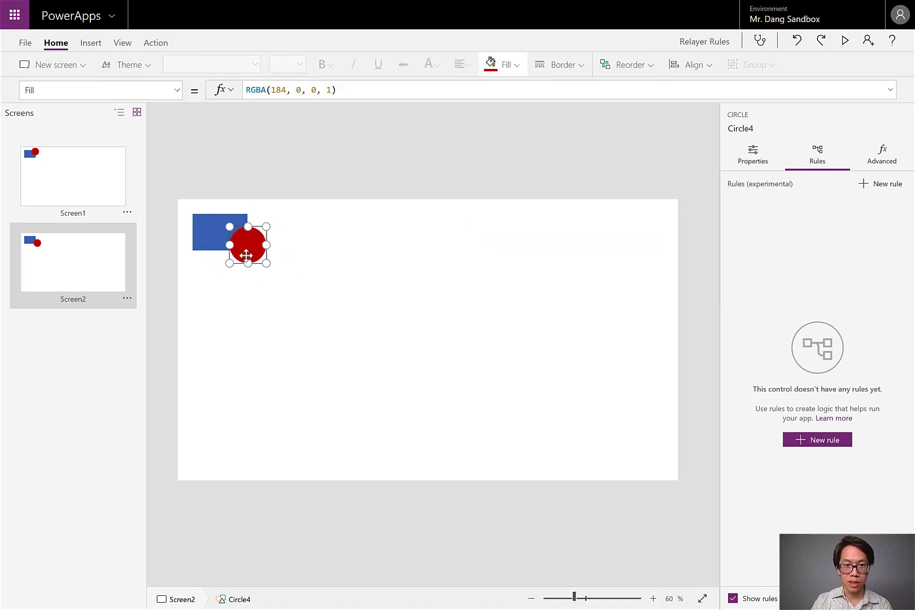
Set the OnSelect property of both the rectangle and the circle on Screen2 to Set(relayer,true)
left_click(218, 251, "shift")
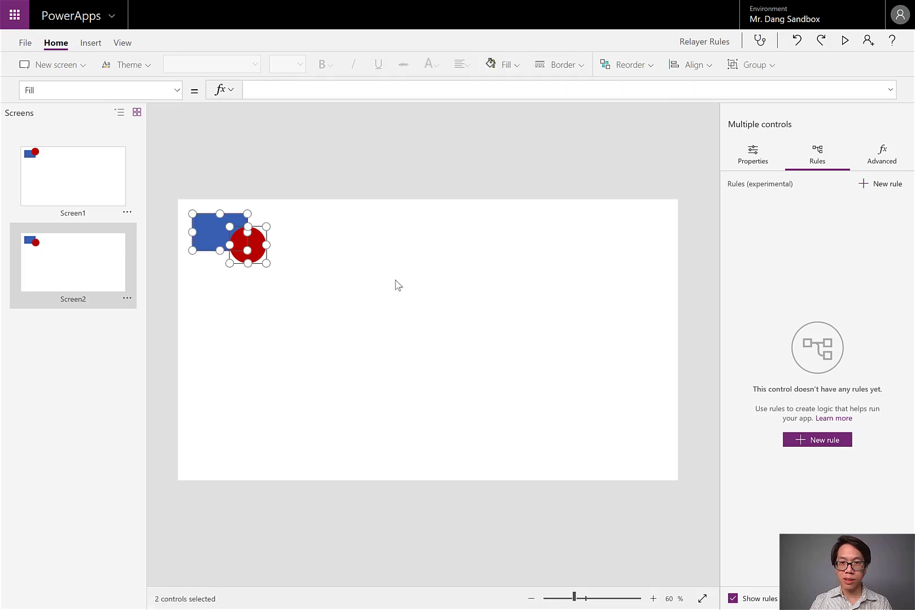
left_click(152, 93)
scroll(100, 226, "down", 3)
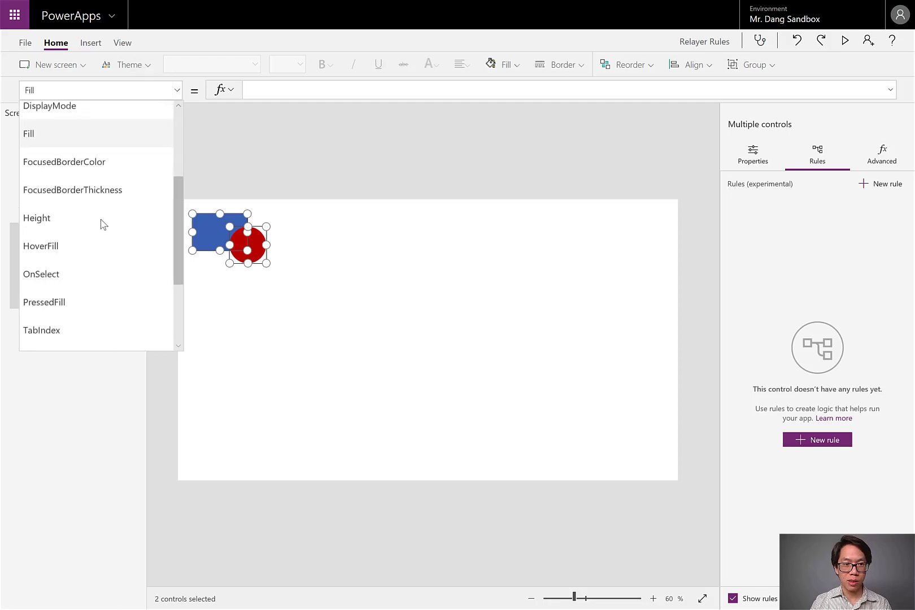
left_click(67, 257)
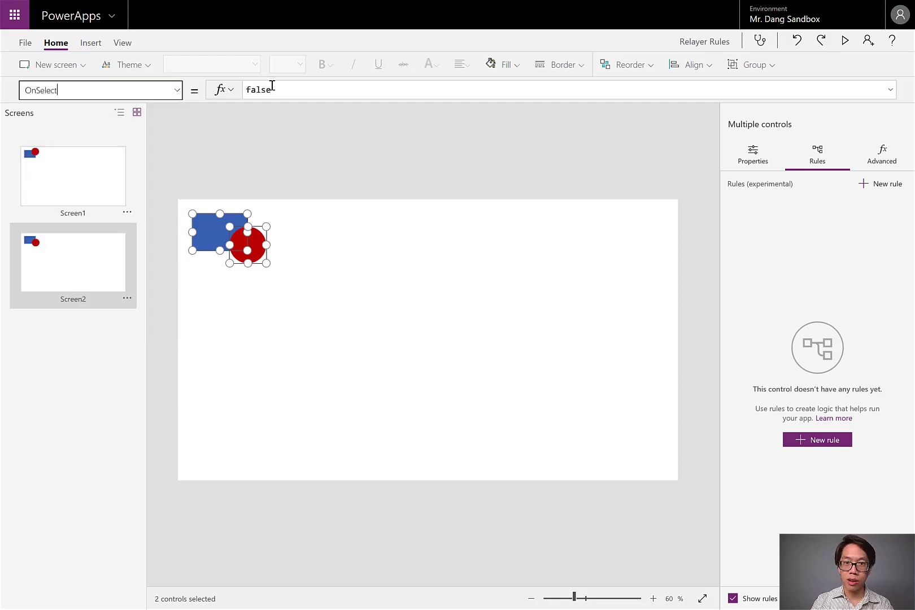
left_click(274, 91)
key("ctrl+a")
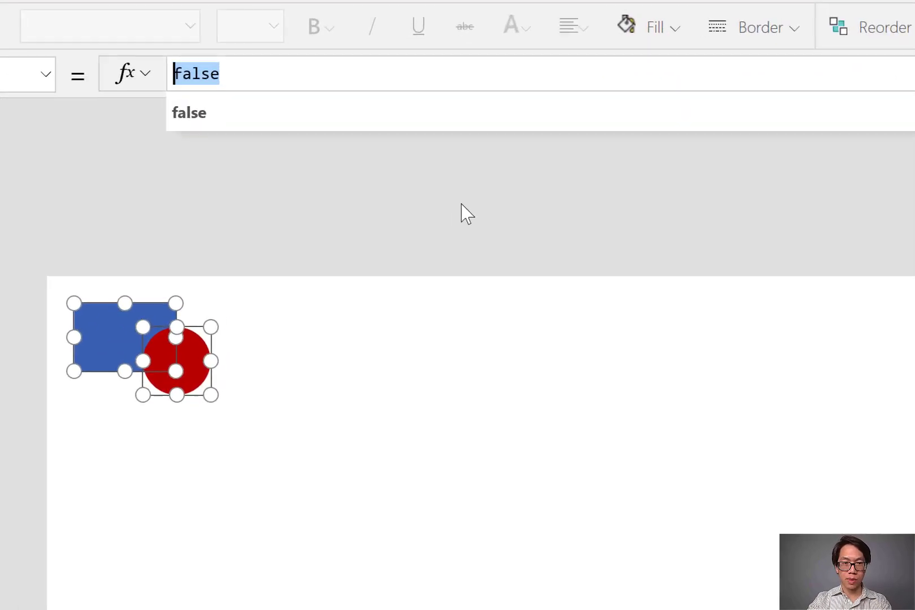
type("Set(")
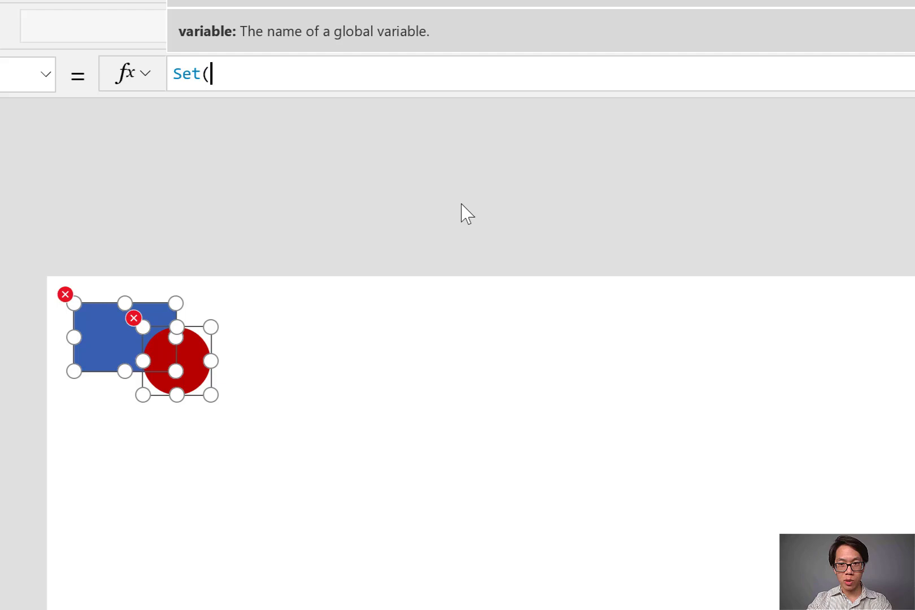
type("rela")
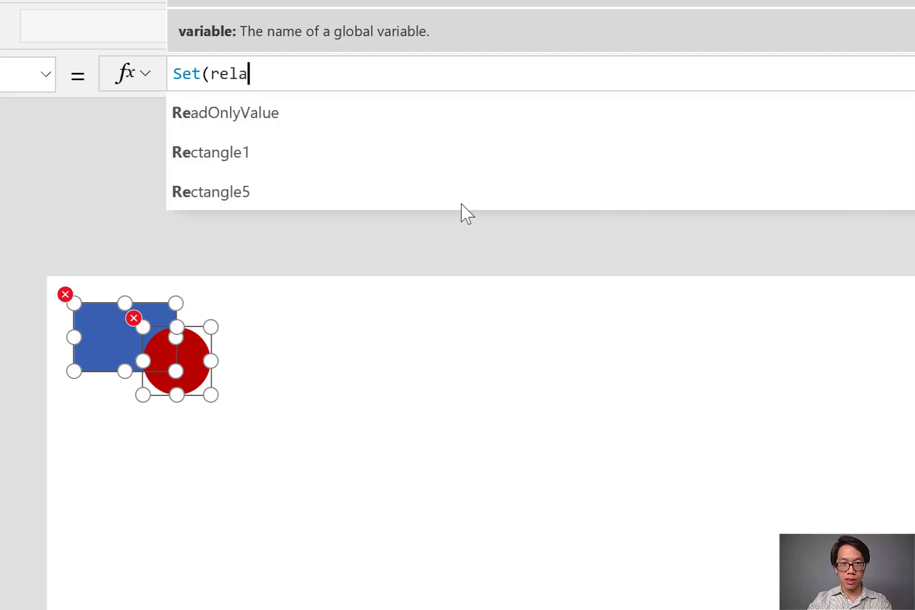
type("yer,true)")
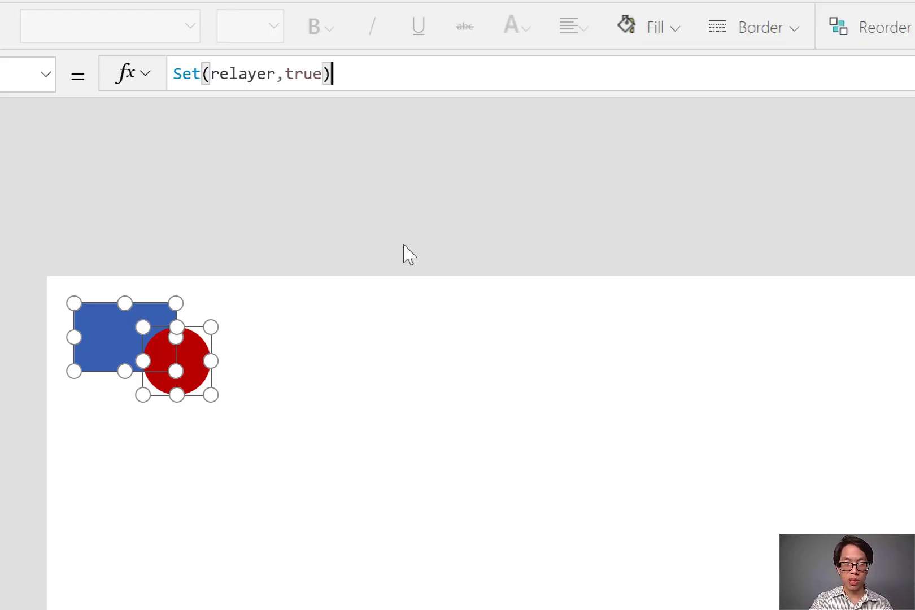
left_click(118, 335)
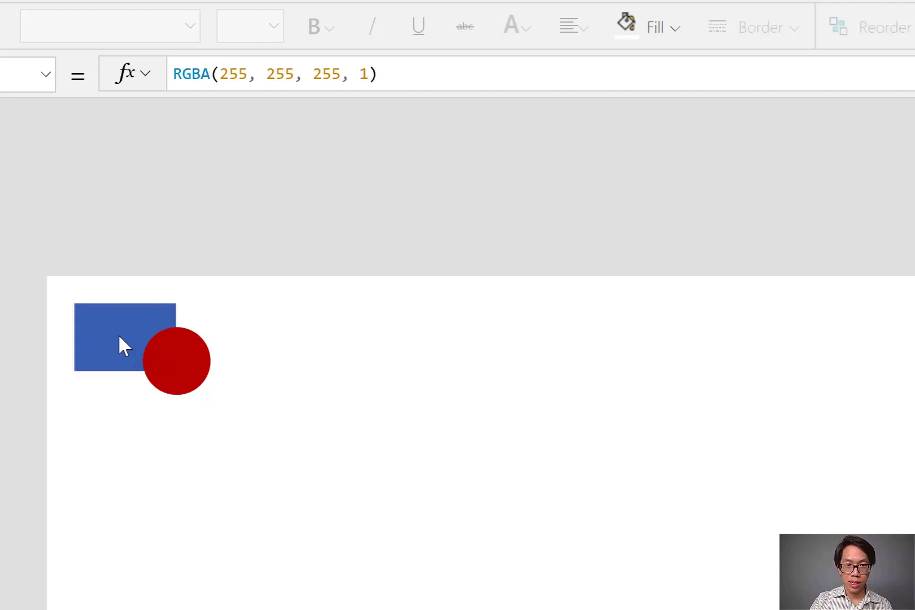
Change the red circle's OnSelect formula to Set(relayer,false)
left_click(191, 359)
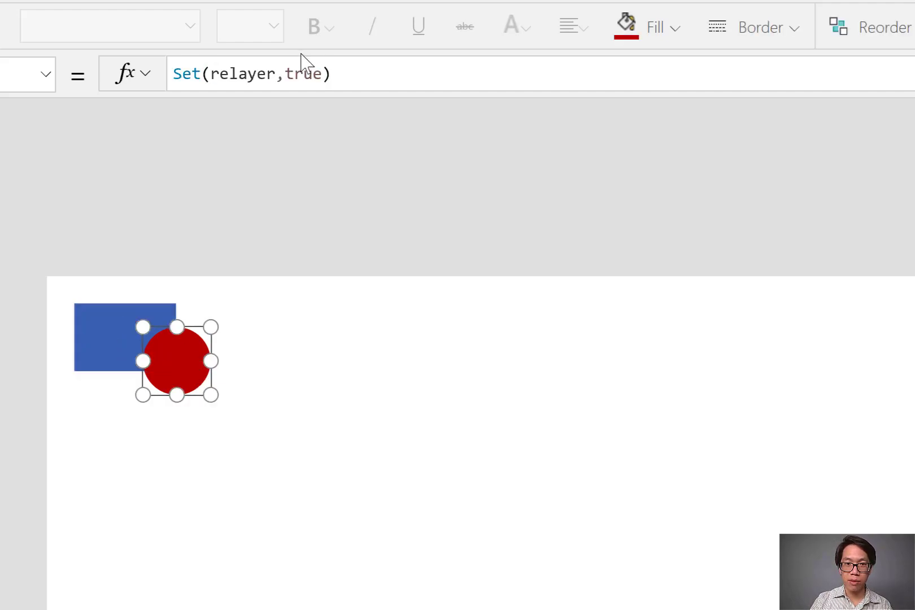
double_click(308, 68)
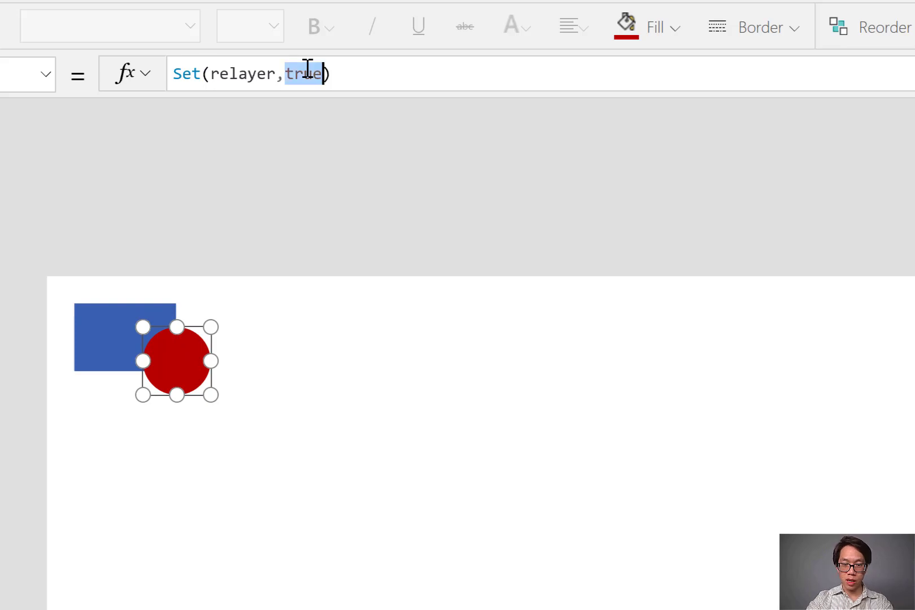
type("false")
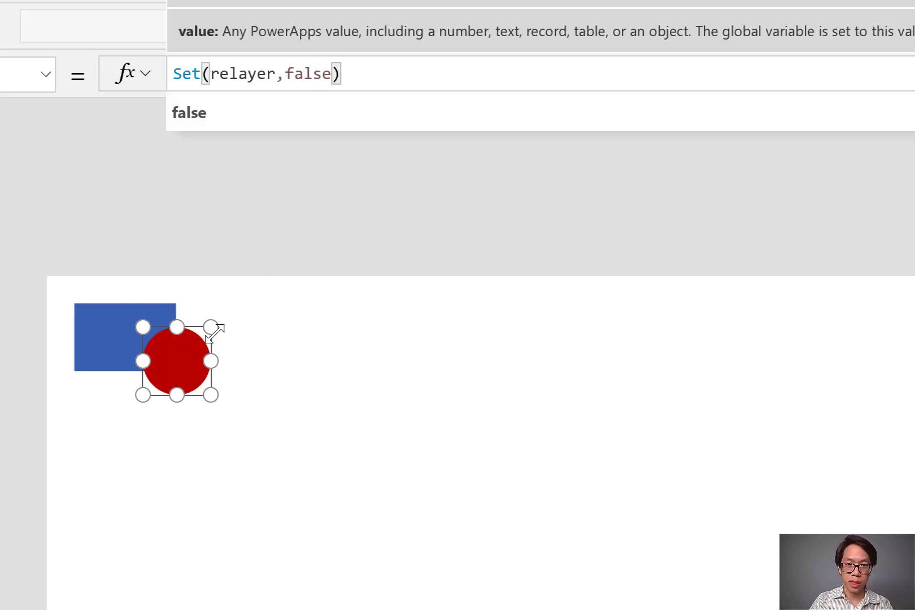
left_click(241, 349)
Check the OnSelect formulas of the circle and the rectangle on Screen2
left_click(162, 355)
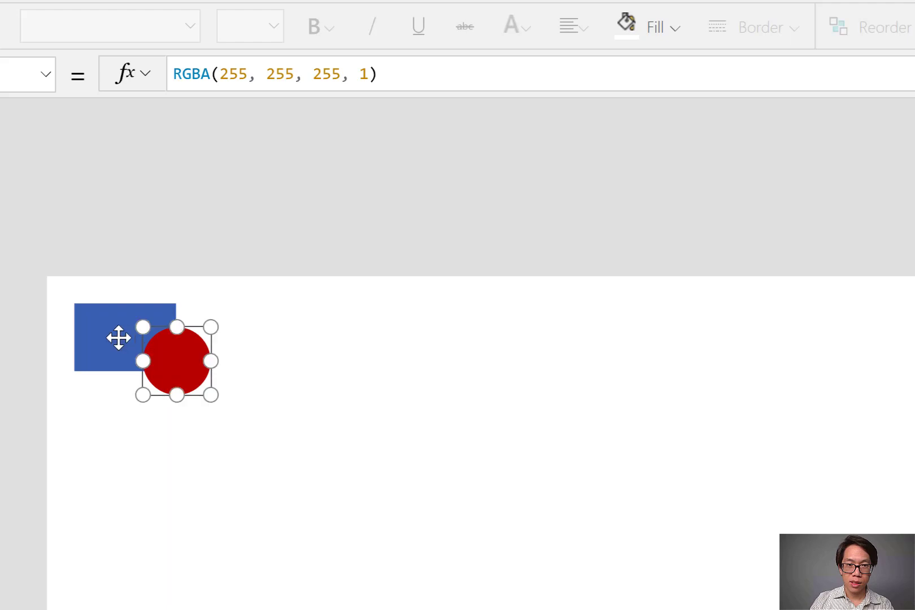
left_click(103, 339)
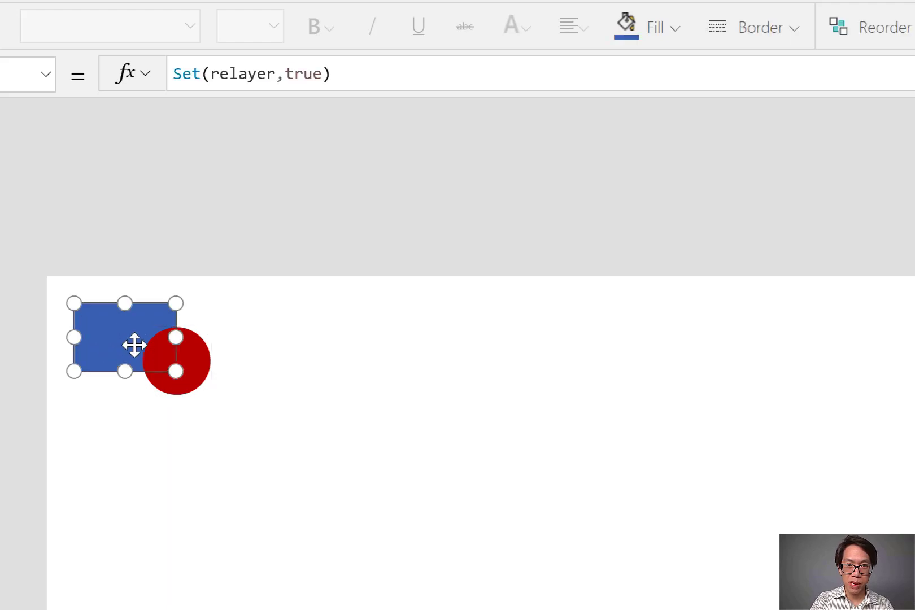
left_click(205, 373)
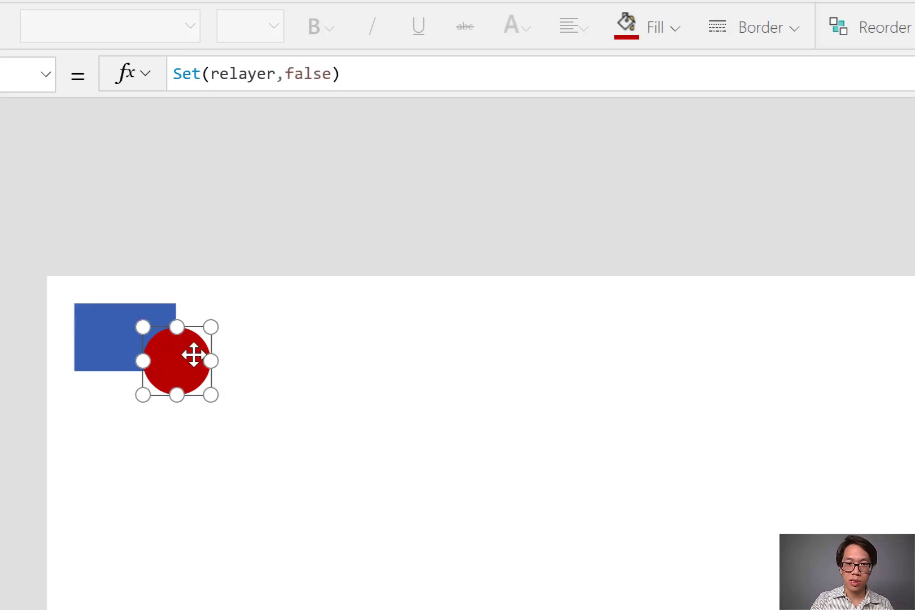
Add a new rule to the blue rectangle with the custom condition relayer
left_click(104, 359)
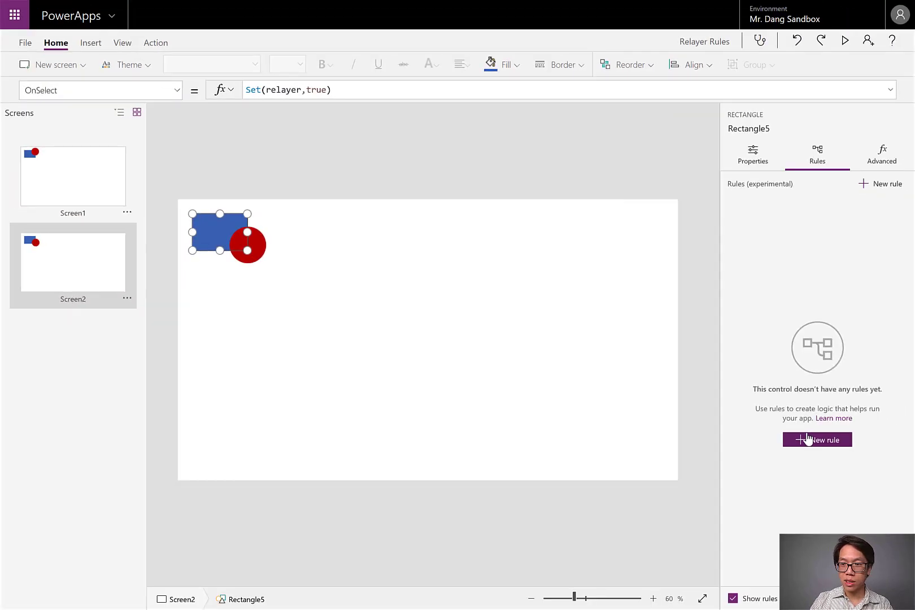
left_click(807, 440)
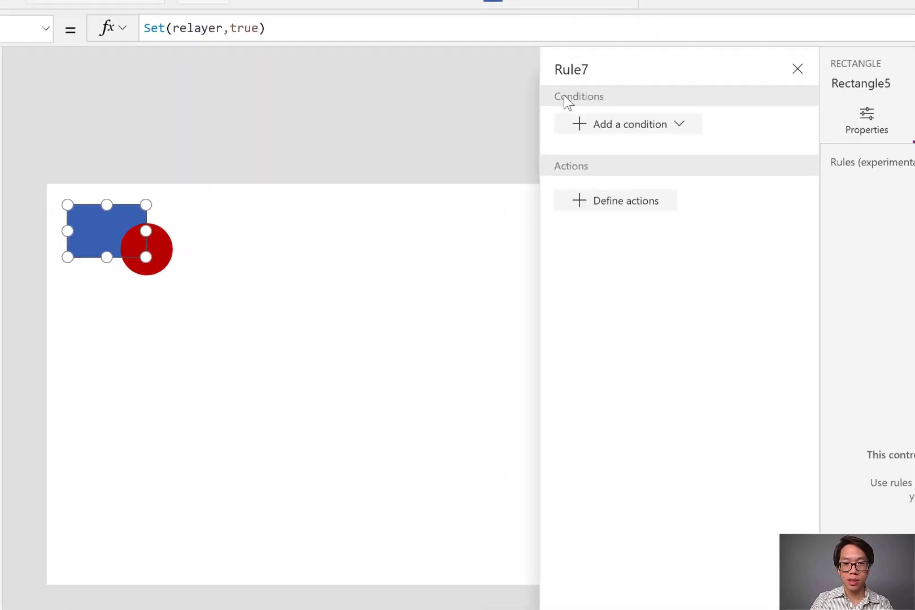
left_click(660, 96)
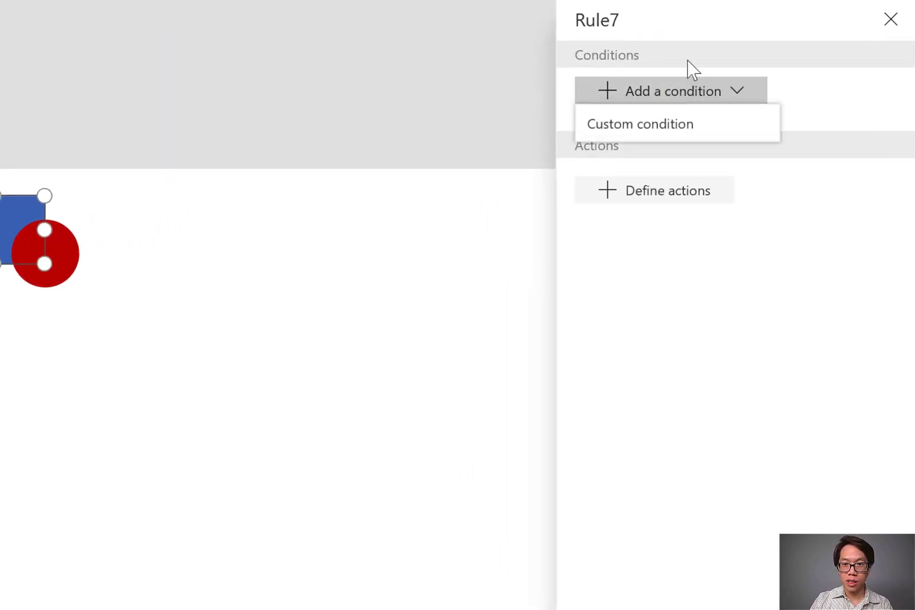
left_click(666, 128)
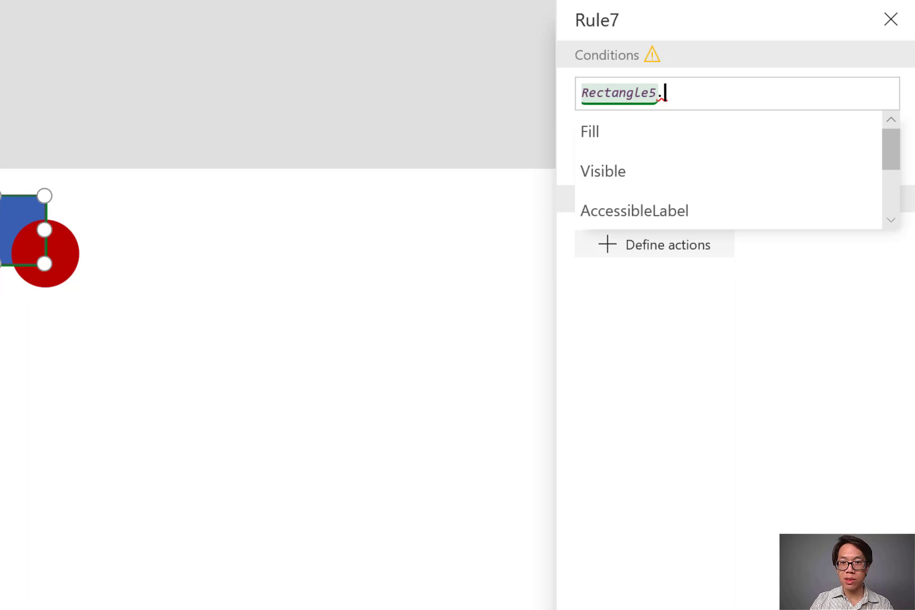
left_click_drag(706, 85, 554, 76)
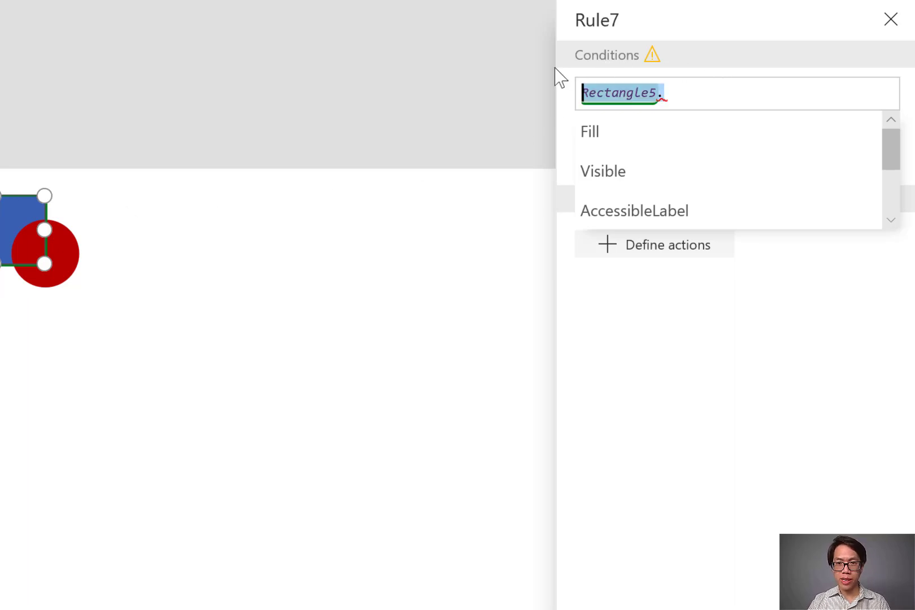
key("BackSpace")
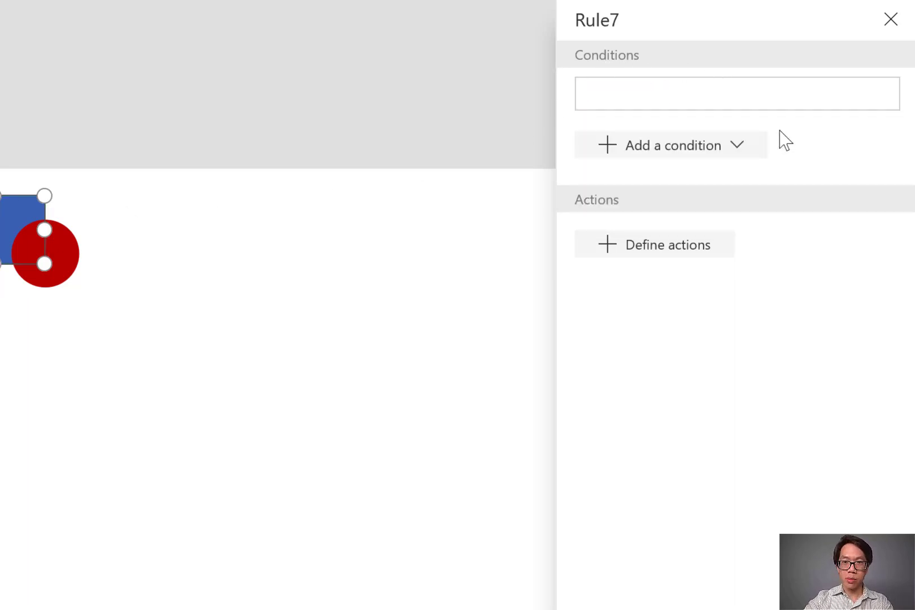
type("rel")
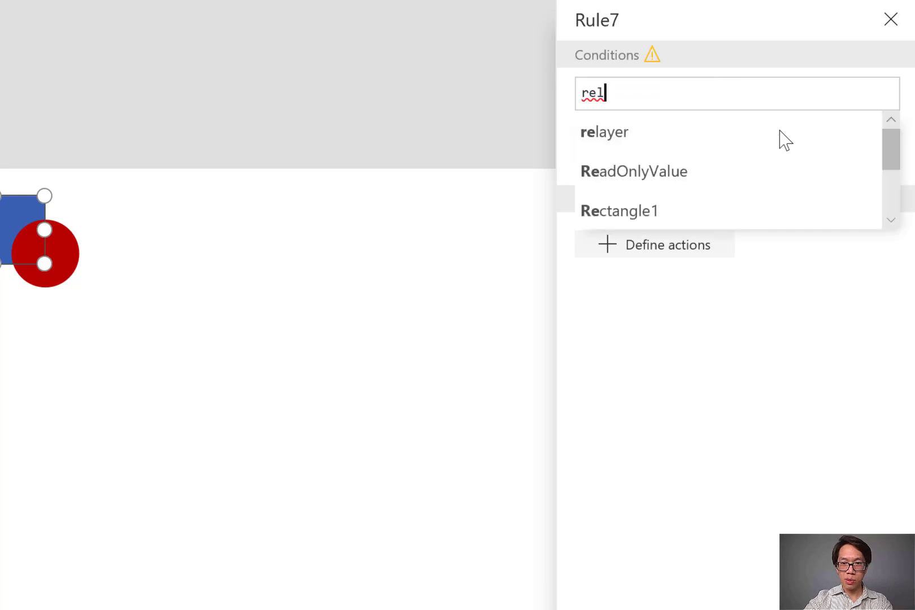
key("Tab")
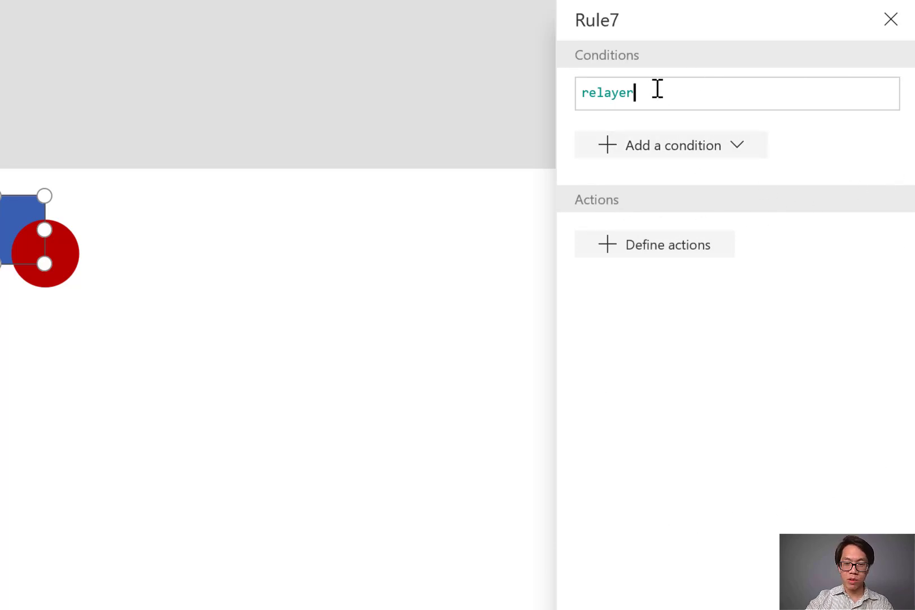
type("=true")
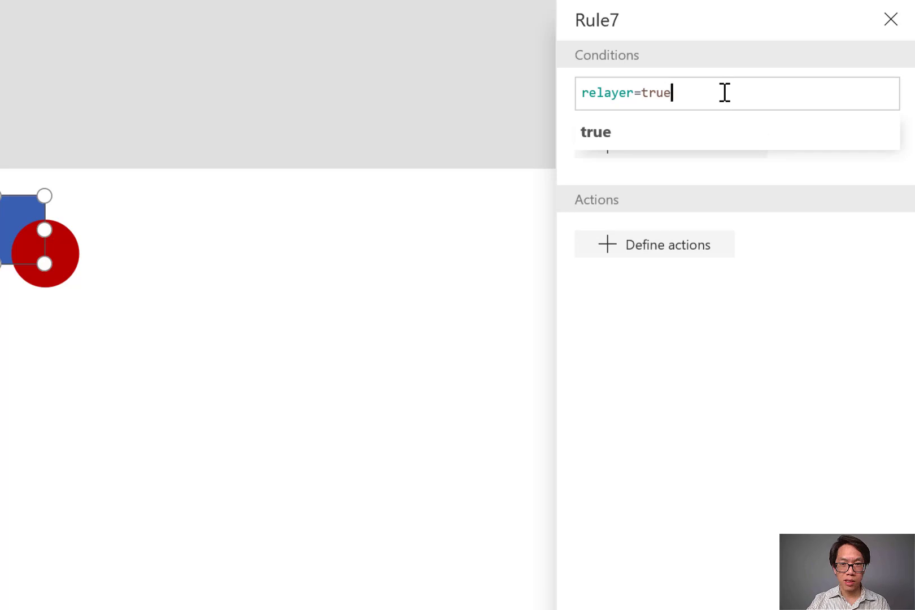
left_click_drag(670, 93, 635, 96)
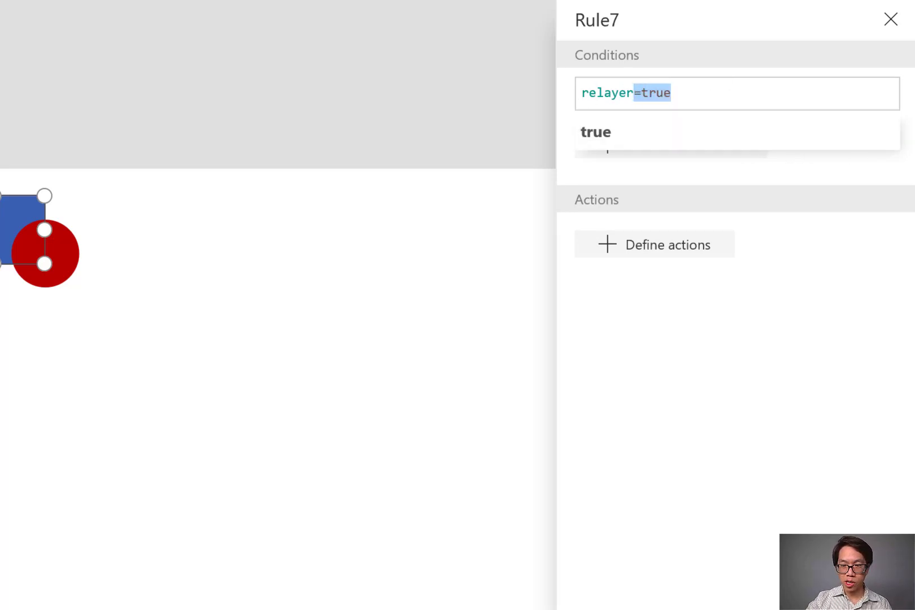
key("BackSpace")
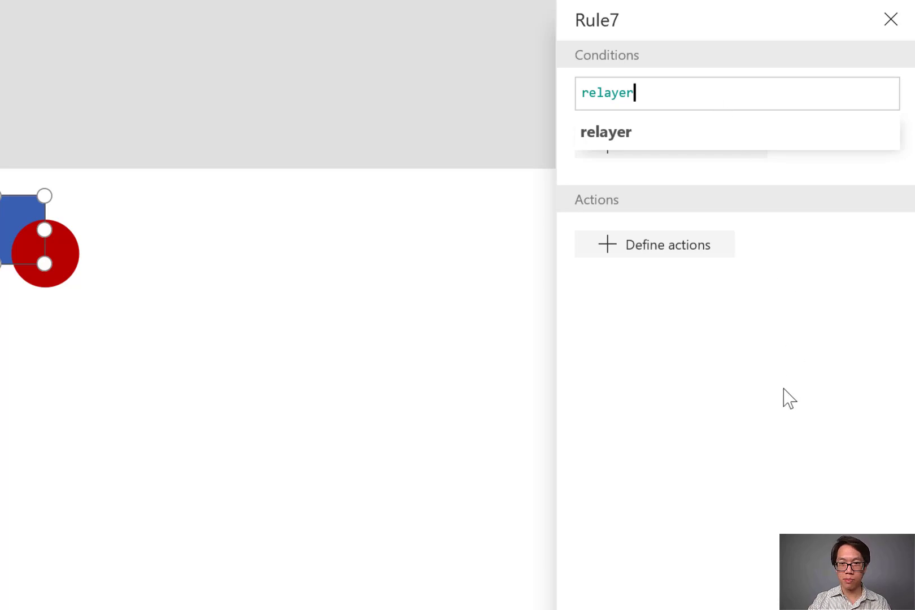
left_click(680, 333)
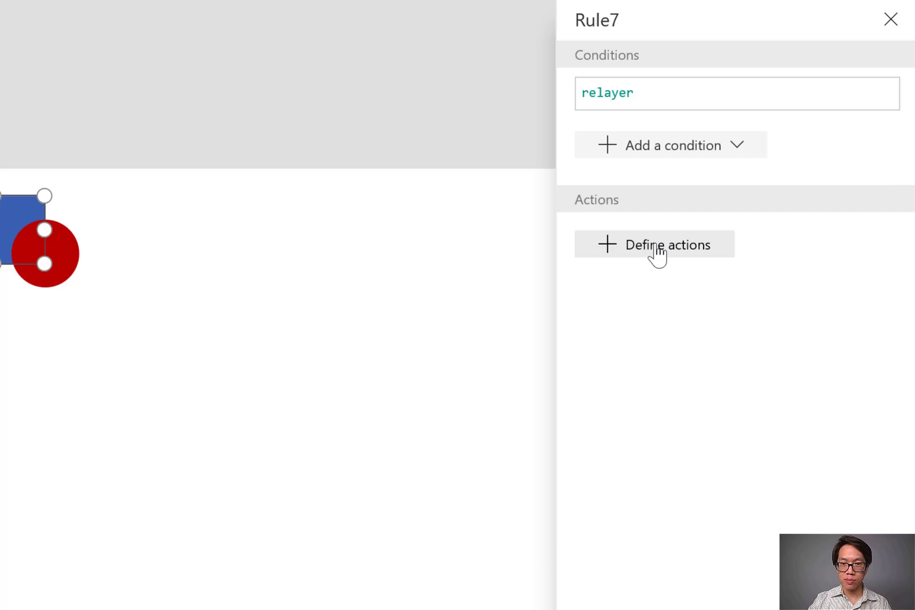
Define the rule's action so that the blue rectangle is reordered with Bring forward
left_click(657, 249)
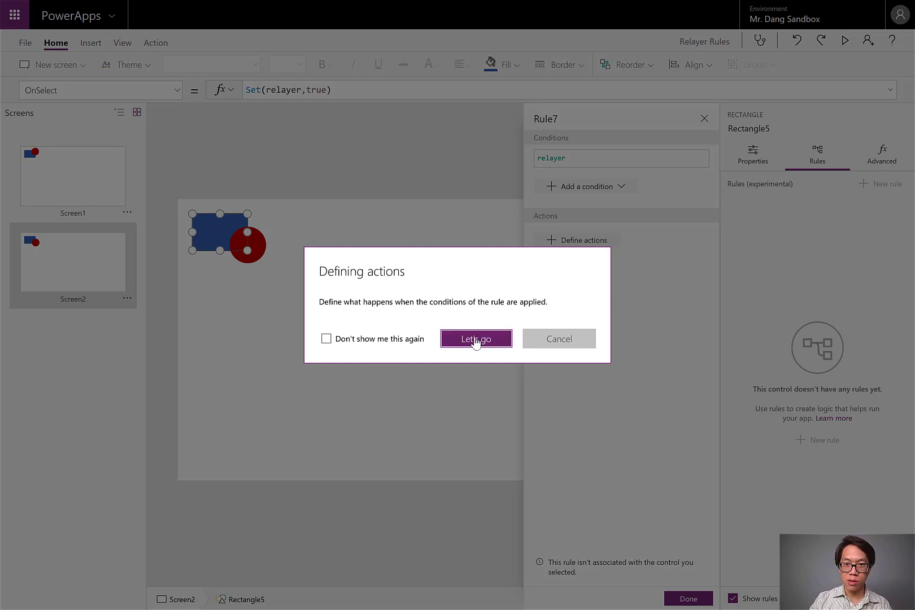
key("Return")
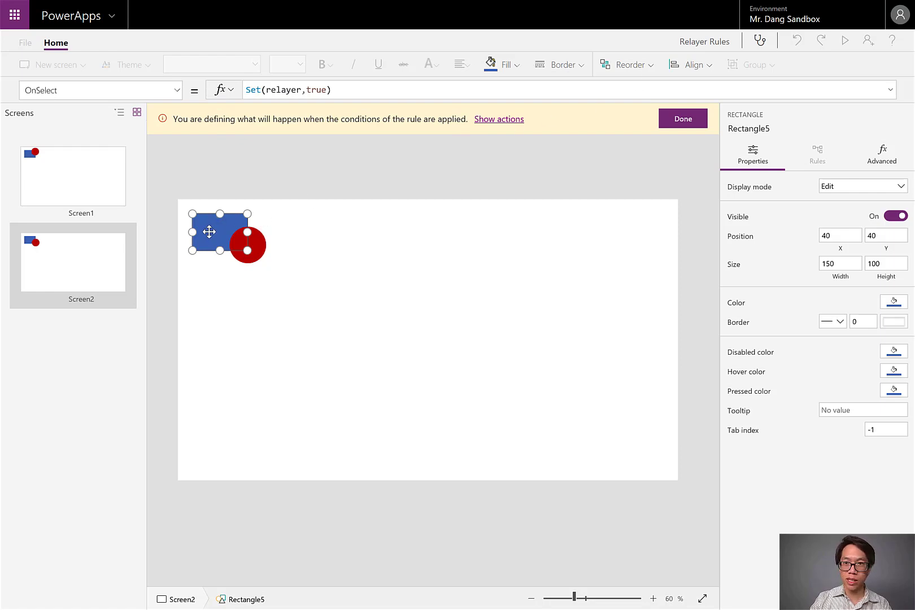
left_click(639, 71)
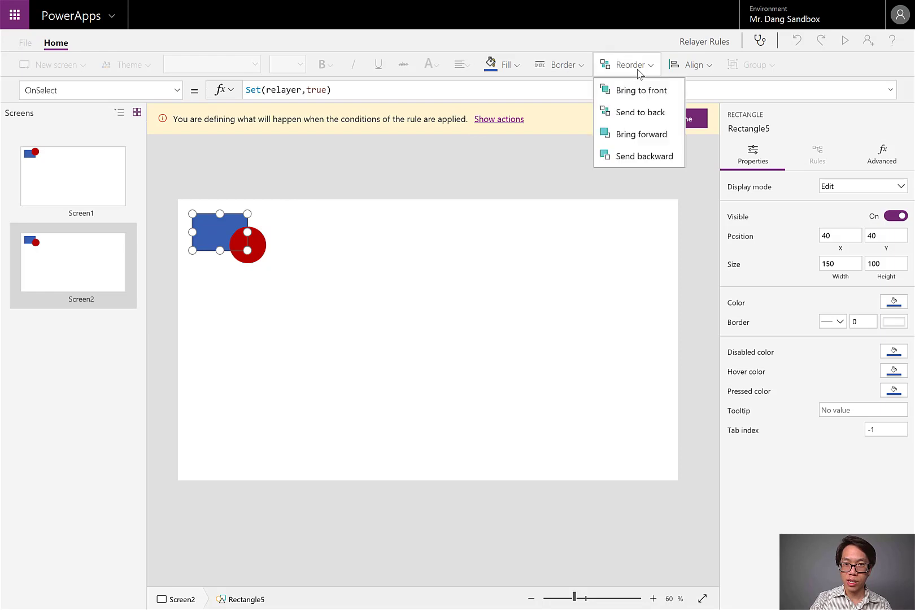
left_click(642, 135)
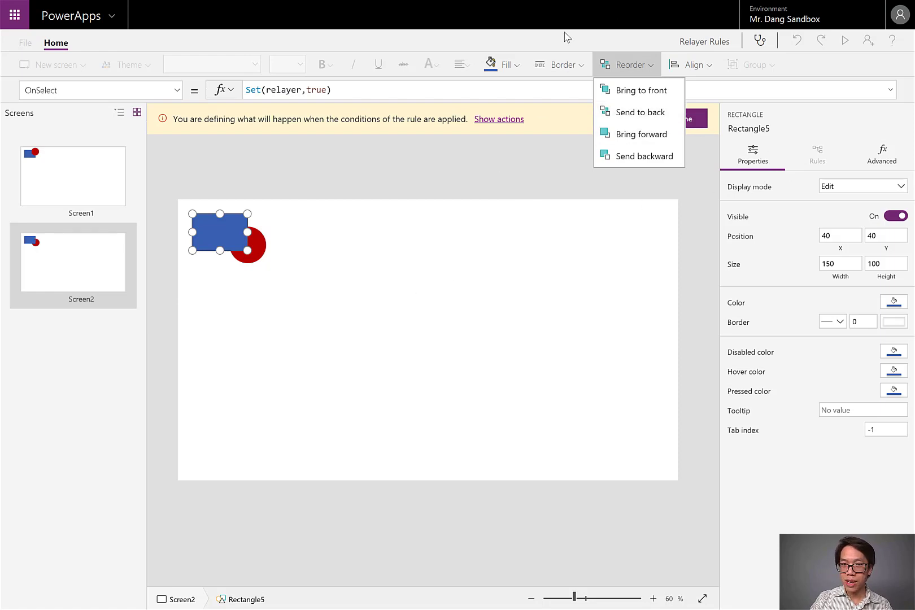
left_click(518, 61)
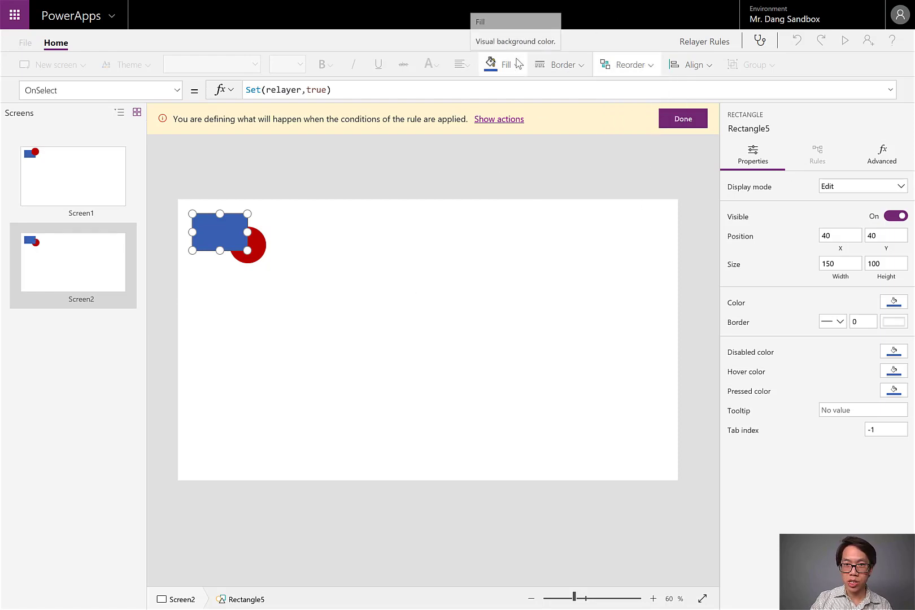
left_click(518, 64)
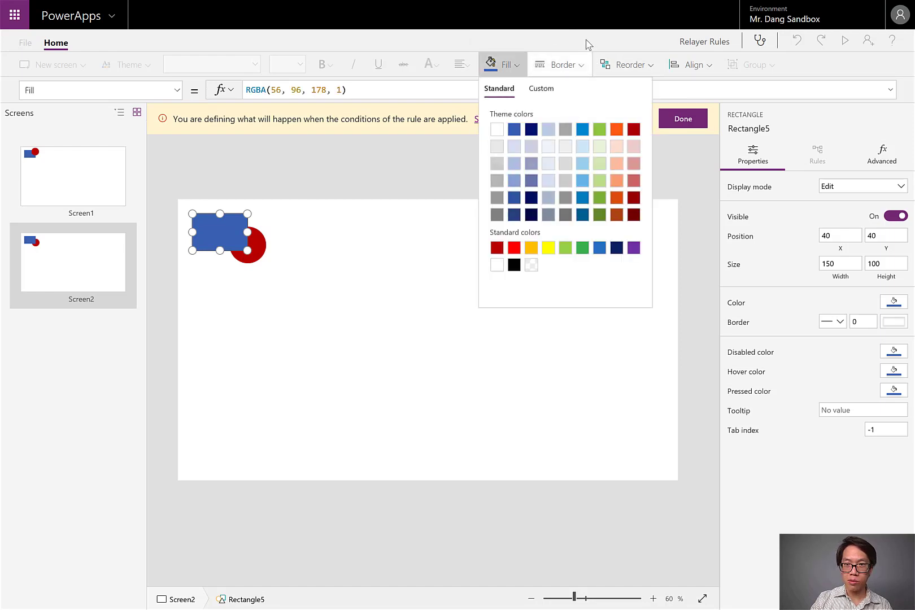
left_click(576, 66)
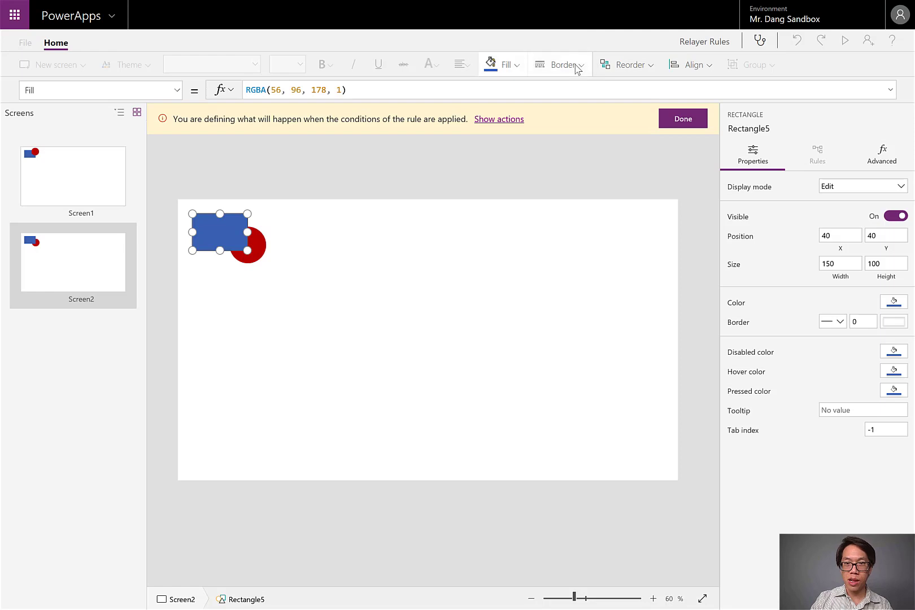
left_click(565, 71)
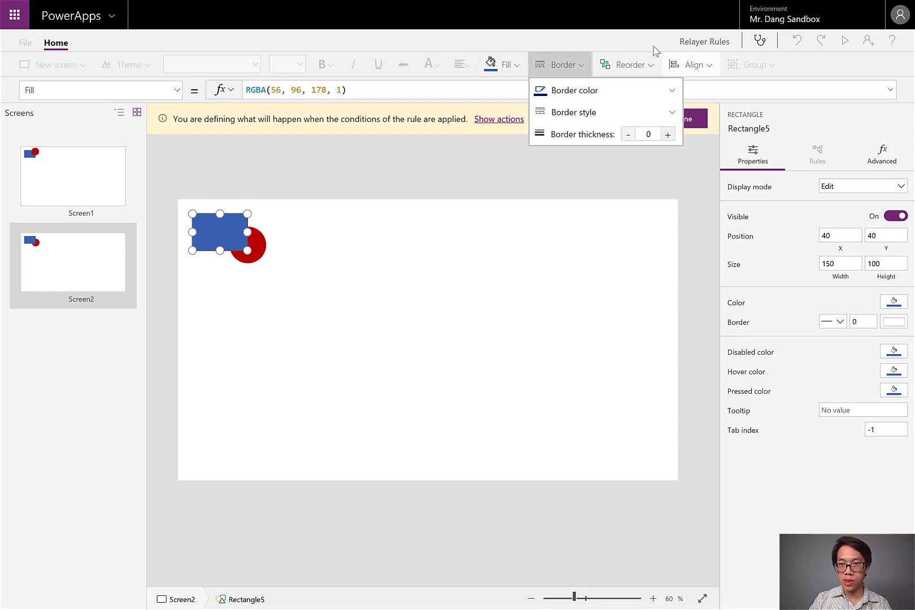
left_click(707, 60)
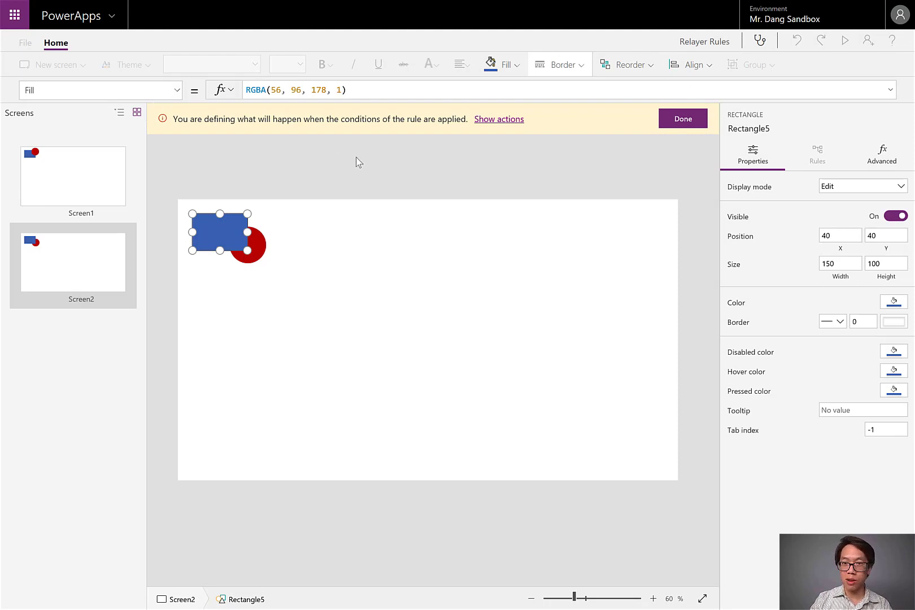
Finish defining the rectangle rule's actions, and close the rule with the red circle selected
left_click(693, 119)
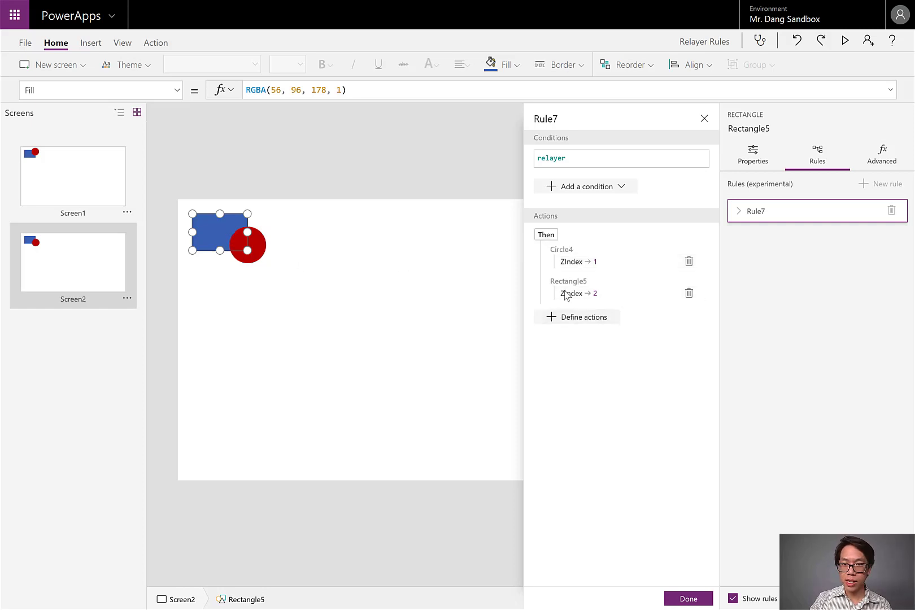
left_click(253, 257)
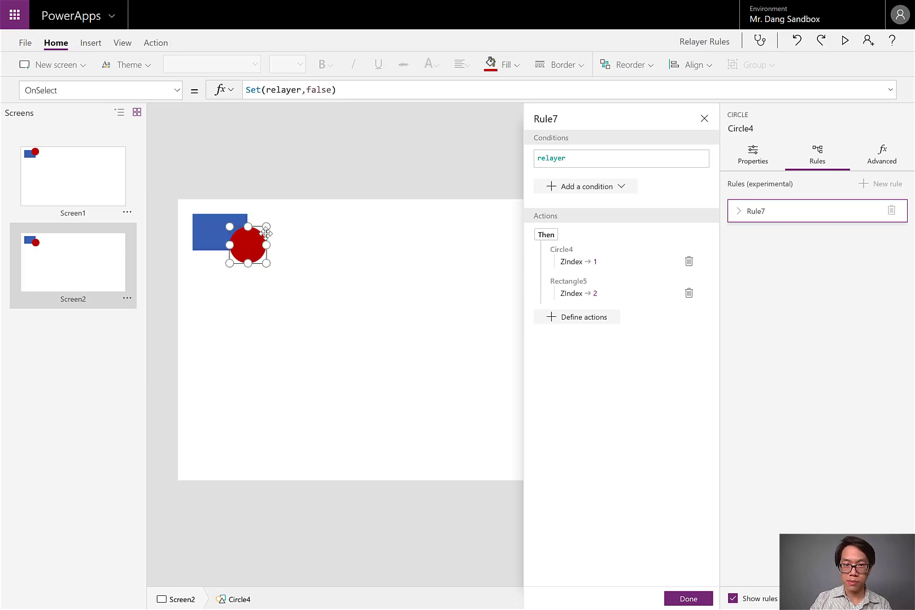
left_click(686, 599)
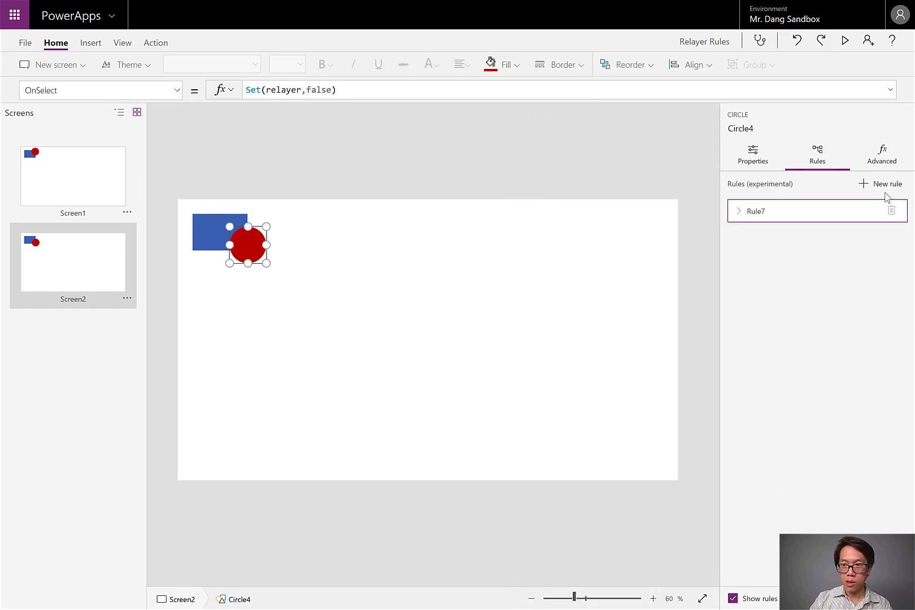
Add a new rule for the red circle with the custom condition relayer=false
left_click(879, 189)
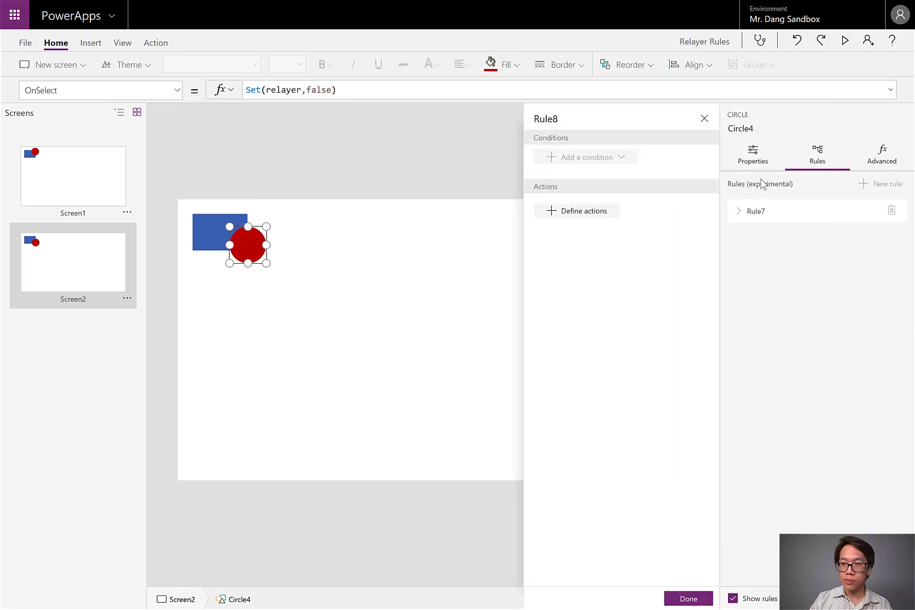
left_click(600, 163)
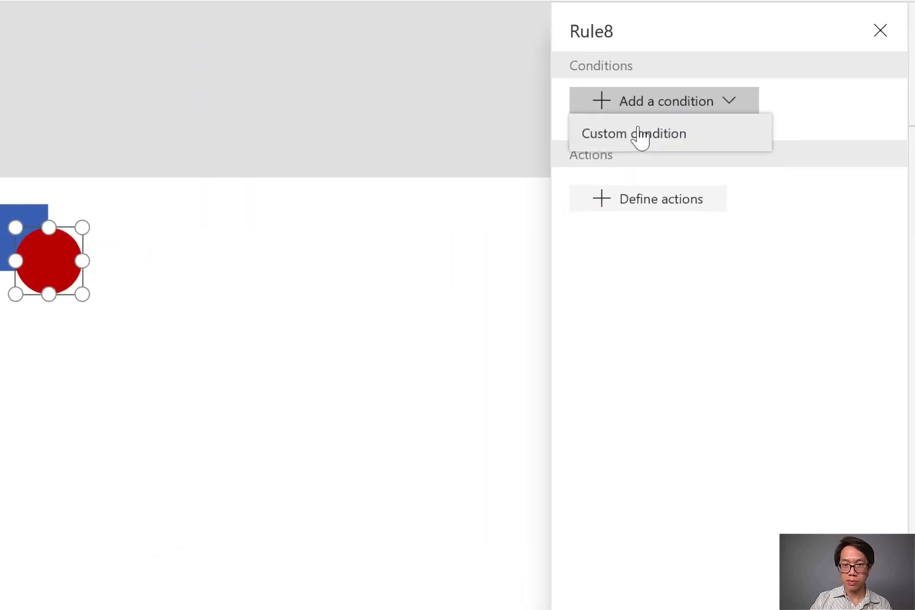
left_click(640, 138)
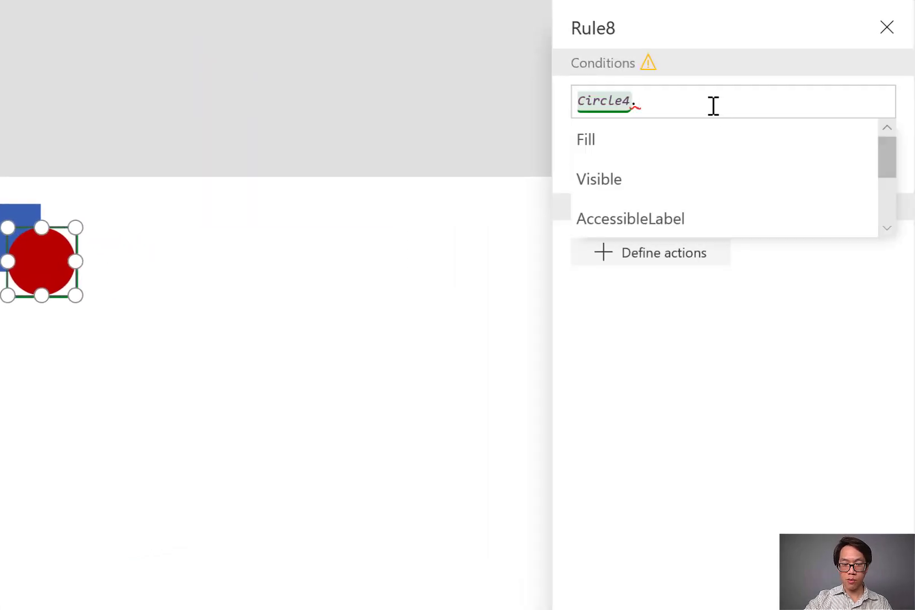
key("BackSpace")
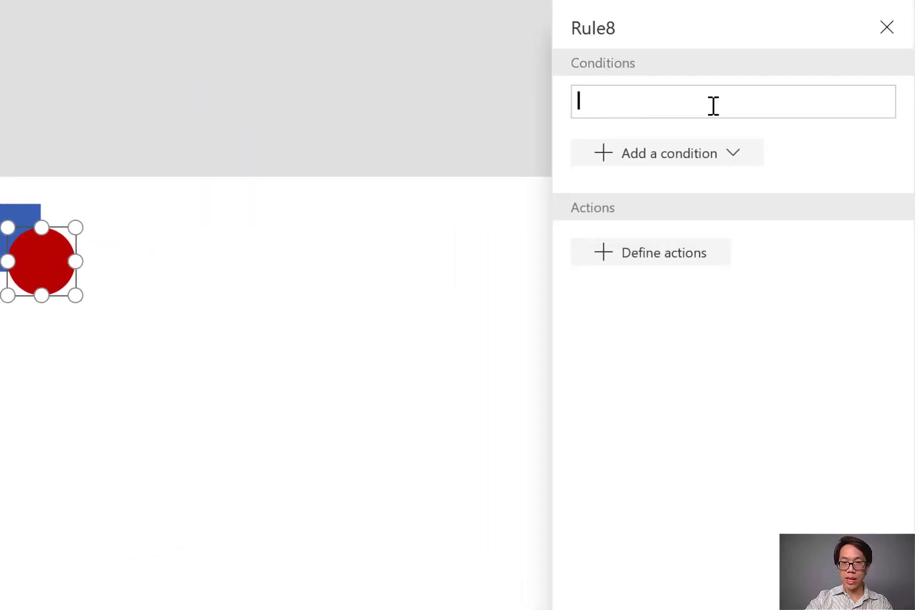
type("re")
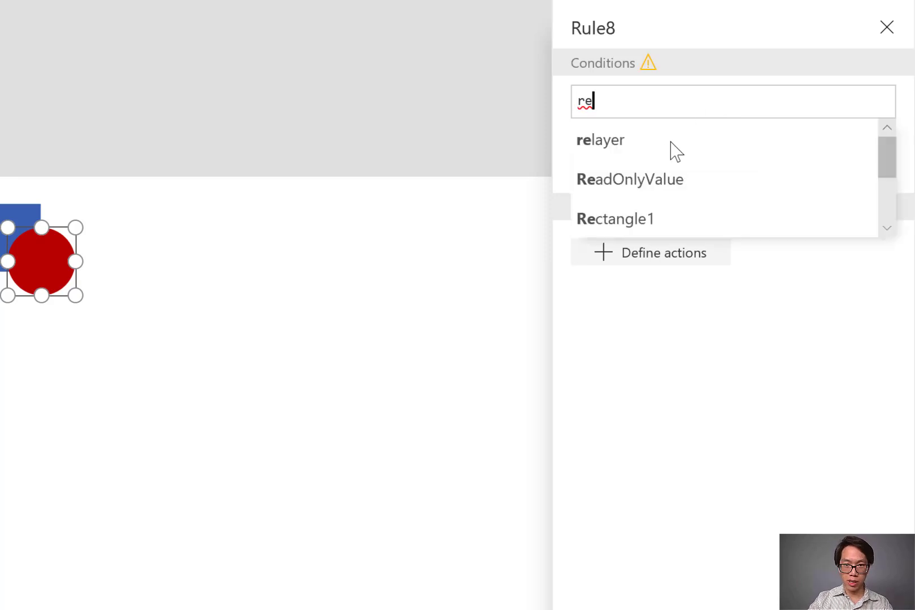
left_click(672, 148)
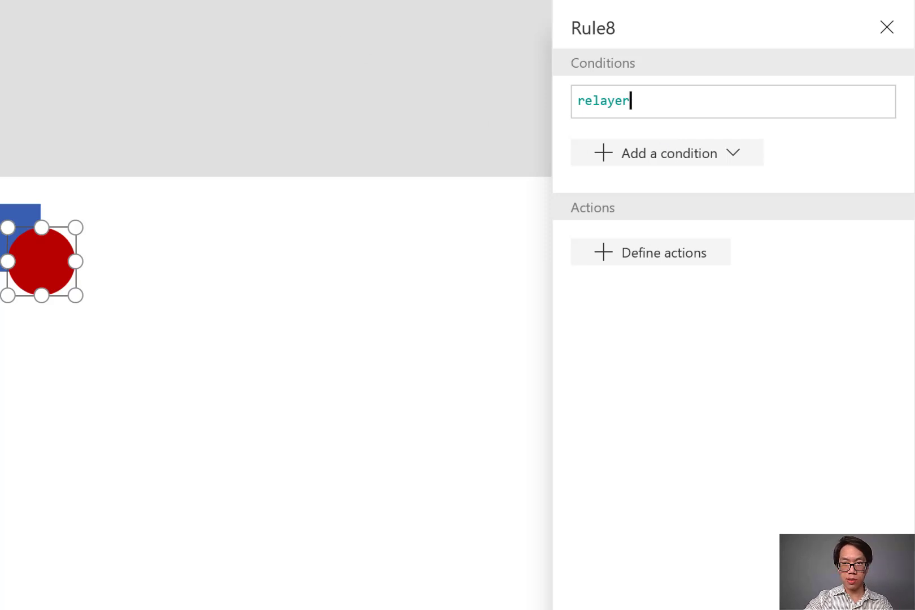
type("=false")
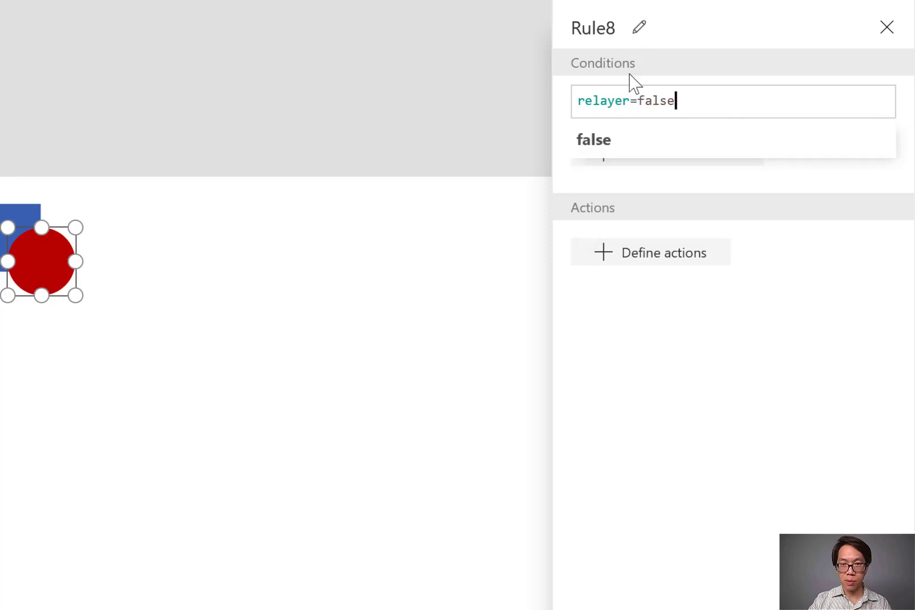
right_click(667, 187)
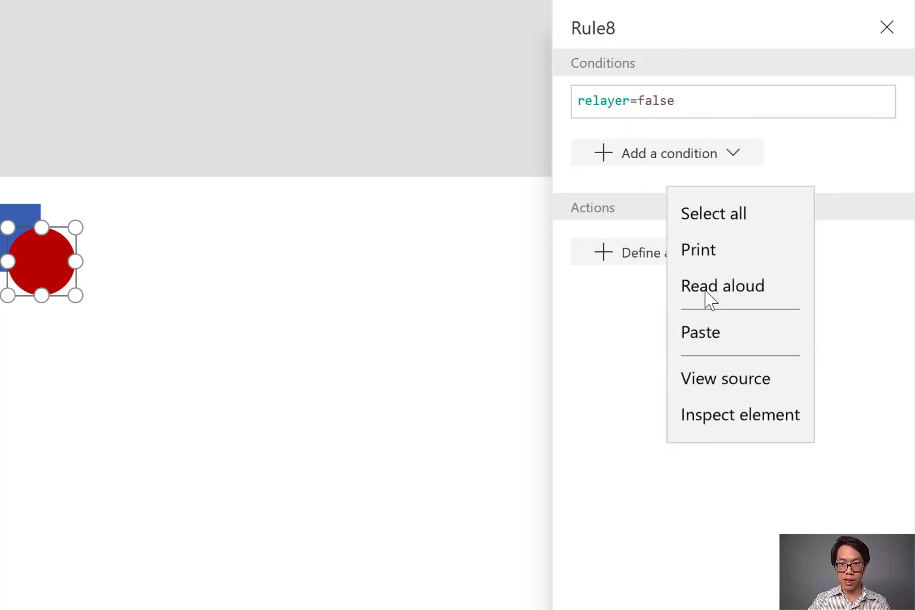
left_click(823, 146)
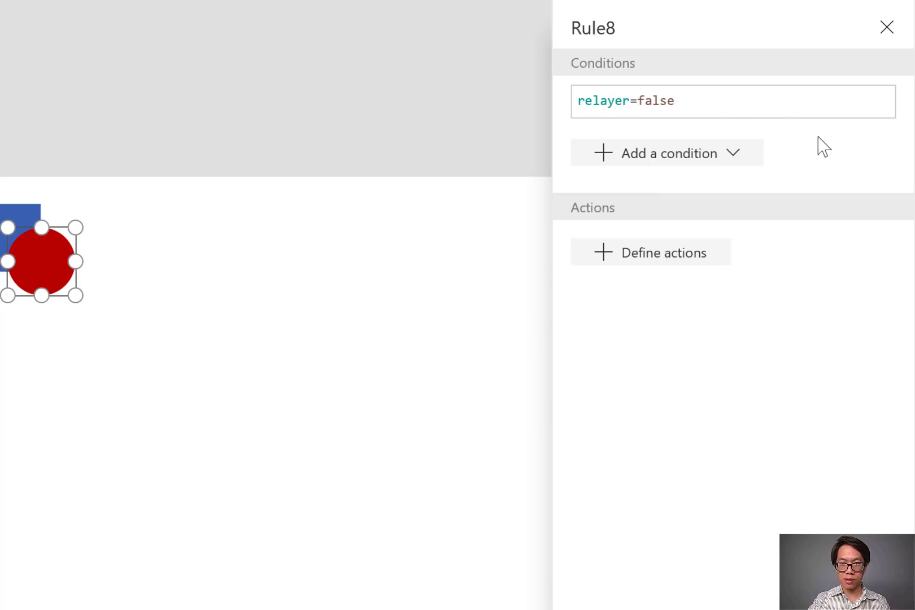
Rewrite the red circle rule's condition as Not(relayer)
left_click(718, 102)
key("ctrl+shift+Left")
key("ctrl+shift+Left")
key("BackSpace")
key("ctrl+Left")
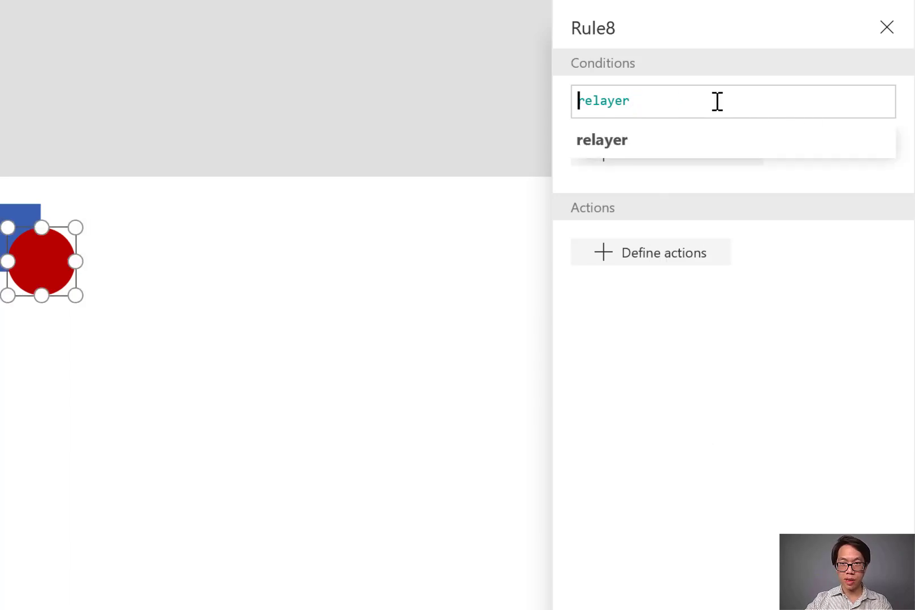
type("Not(")
key("End")
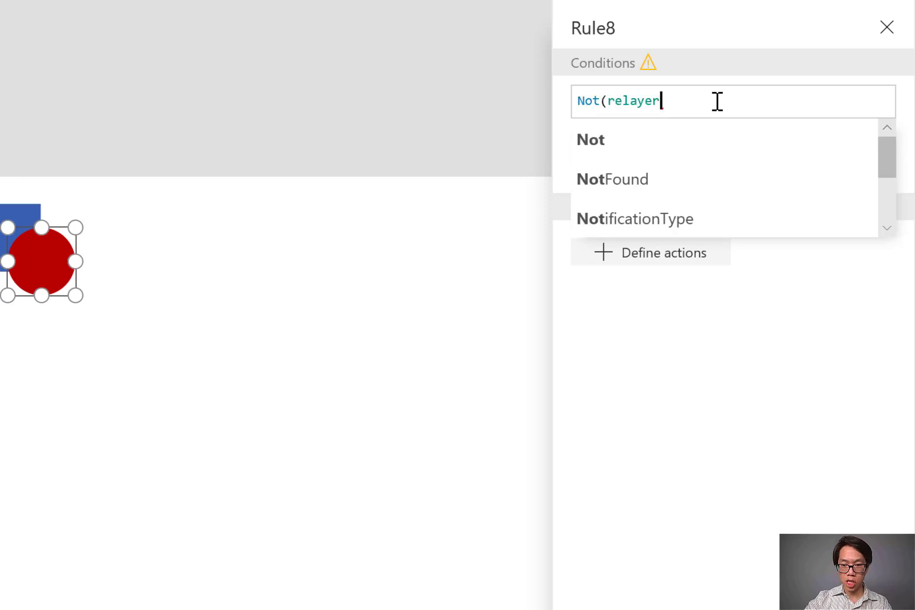
type(")")
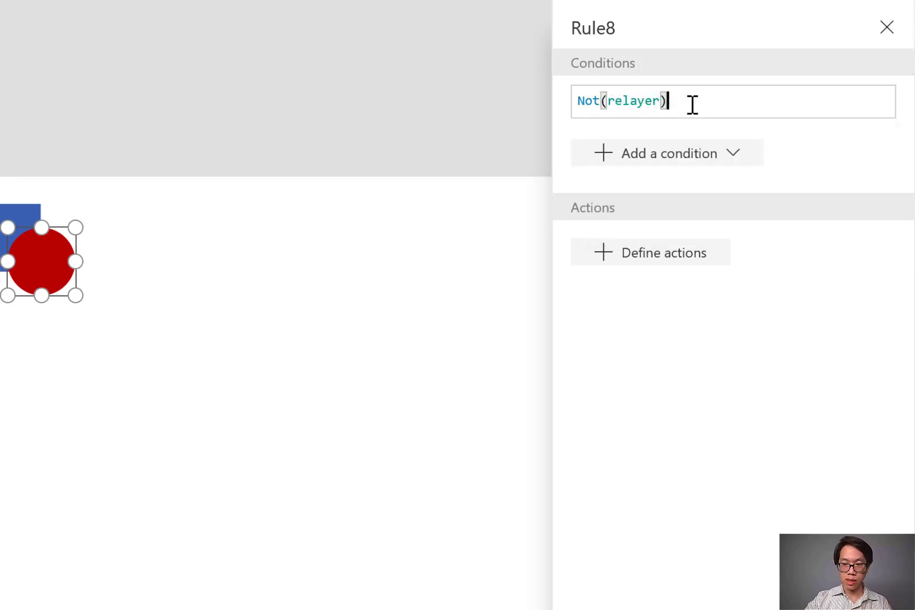
Replace the Not function in the red circle rule's condition with the exclamation-mark form, !relayer
key("Home")
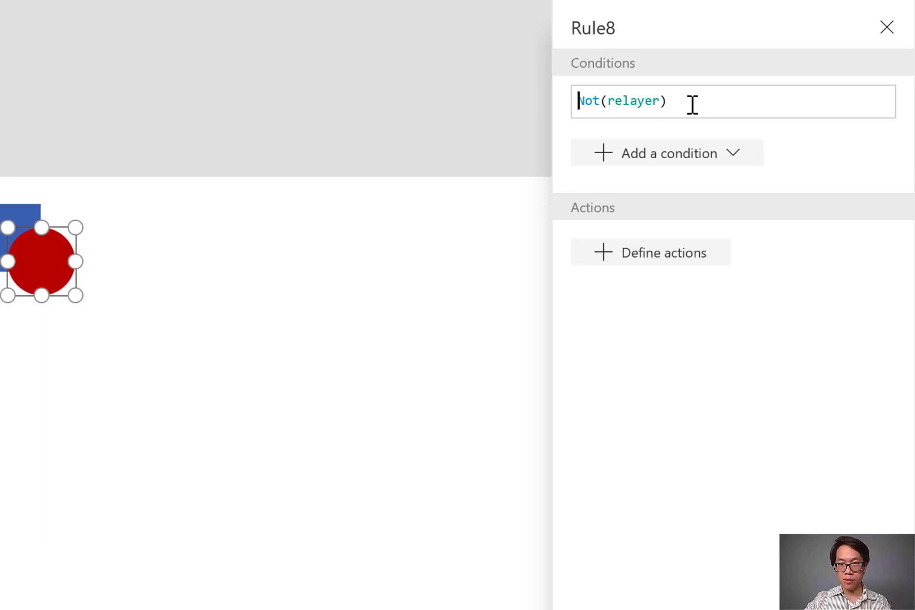
key("shift+ctrl+Right")
key("shift+Right")
key("BackSpace")
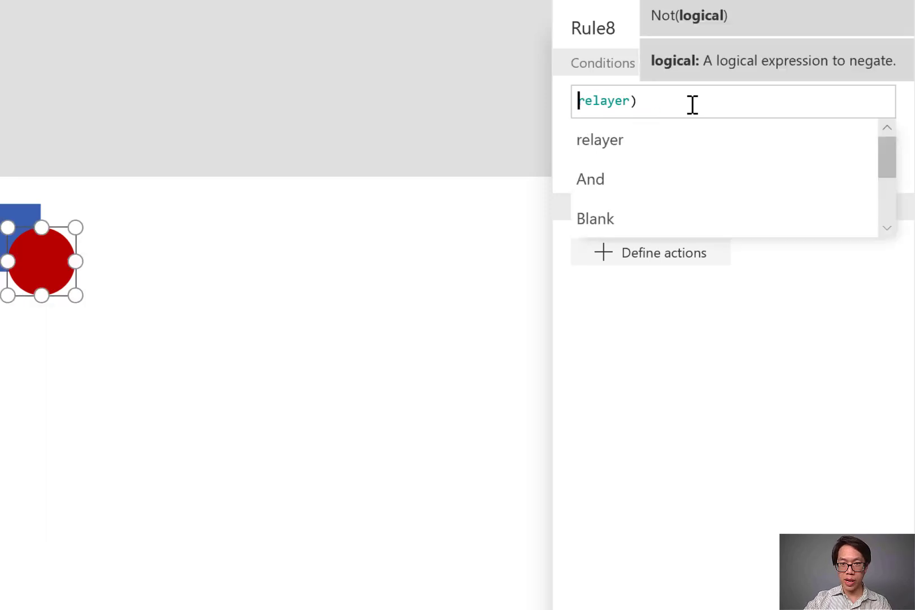
key("End")
key("BackSpace")
key("Home")
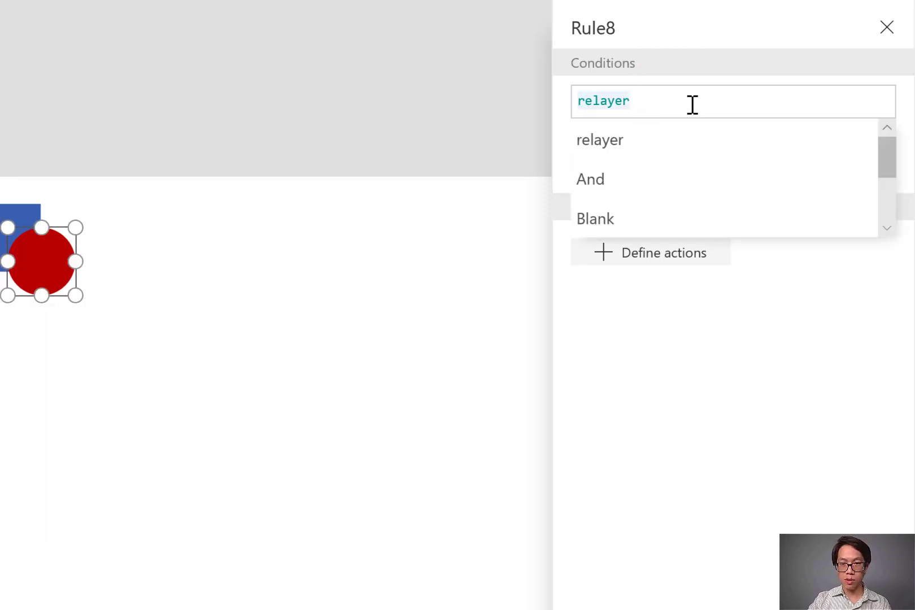
type("!")
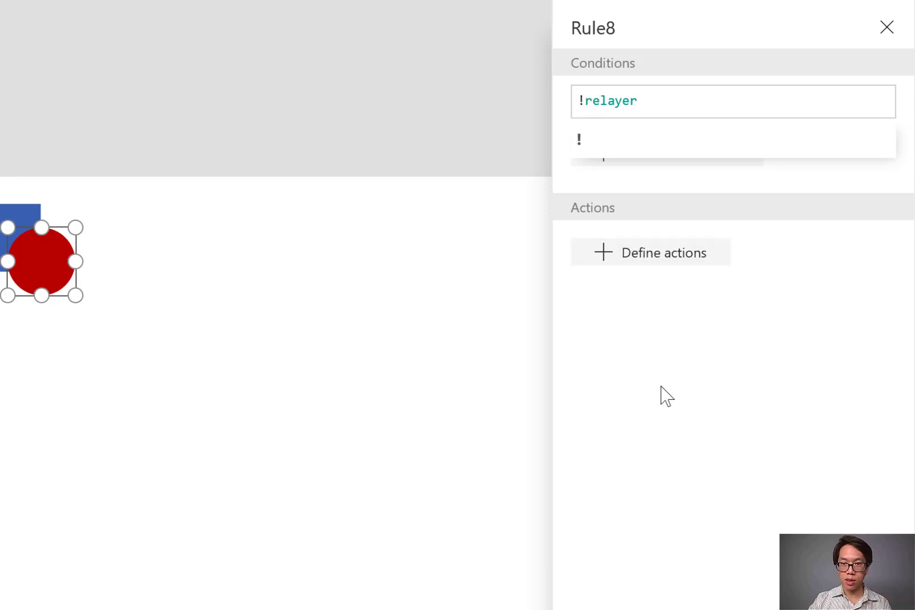
Define the rule's action so that the red circle is reordered above the blue rectangle, with ZIndex 2 and 1, and finish the rule
left_click(679, 262)
left_click(680, 263)
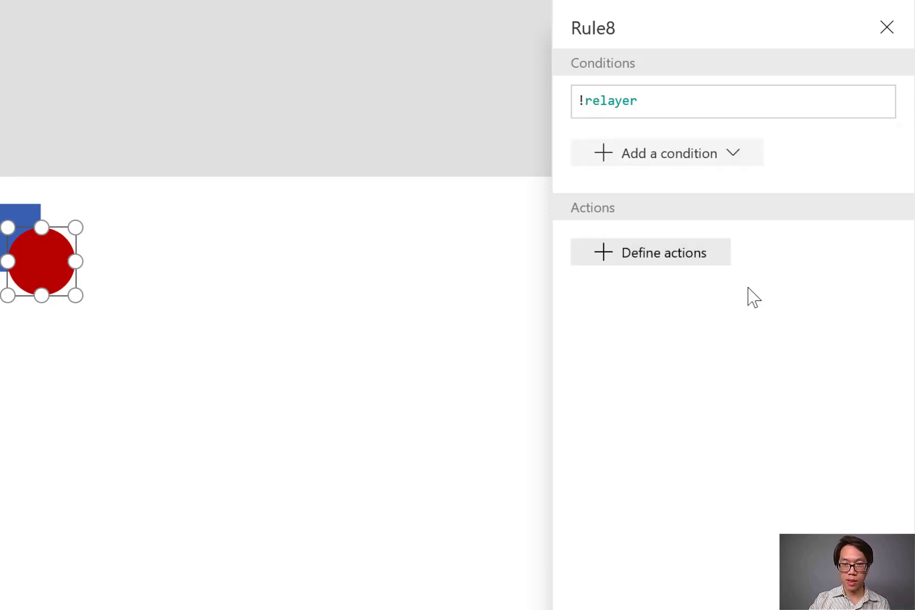
left_click(477, 443)
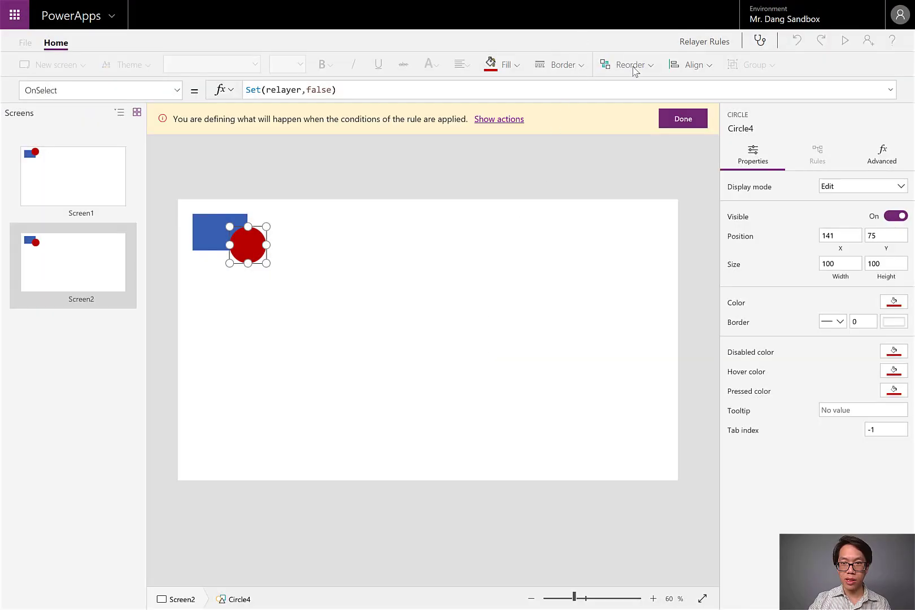
left_click(636, 67)
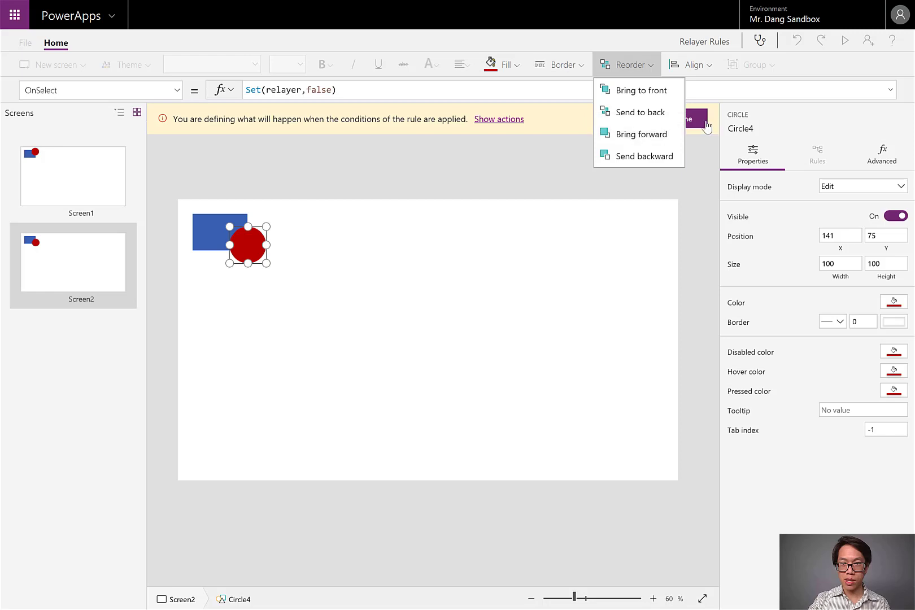
left_click(703, 122)
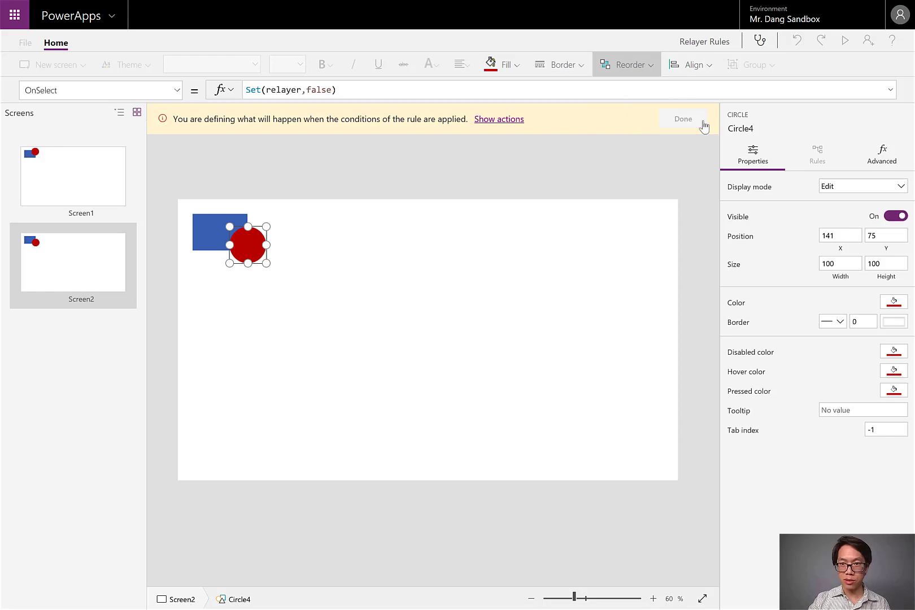
left_click(811, 145)
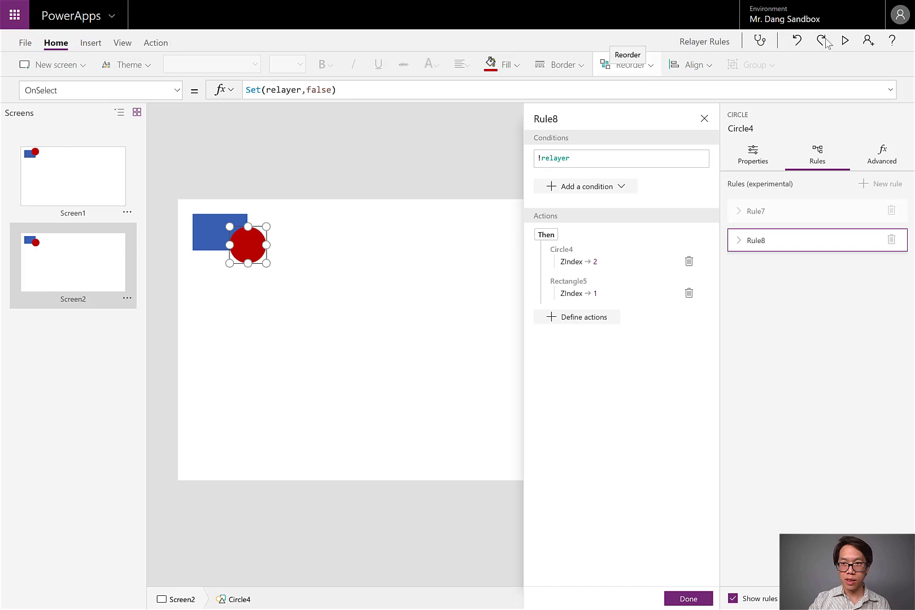
left_click(682, 601)
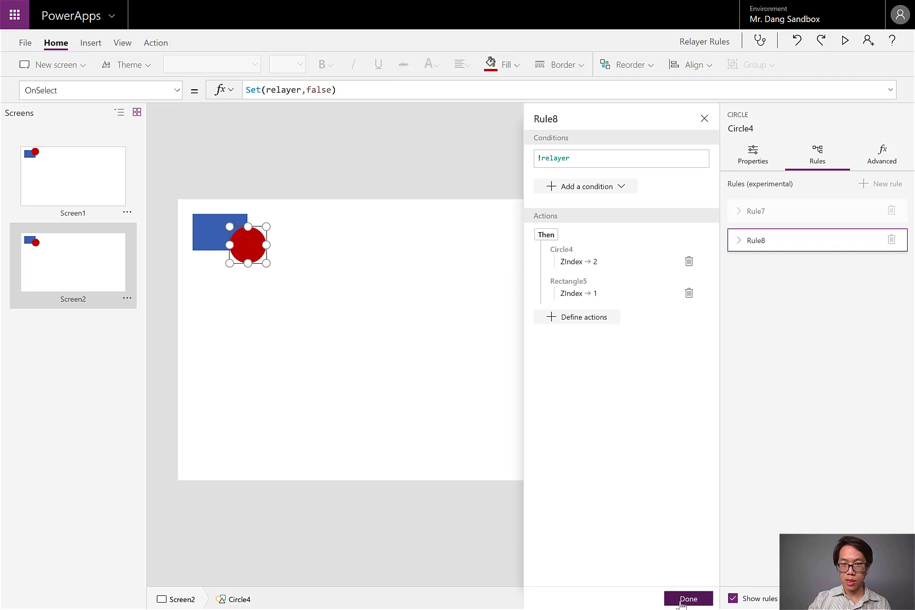
Preview the app and select the blue rectangle to test its layering against the red circle
left_click(843, 41)
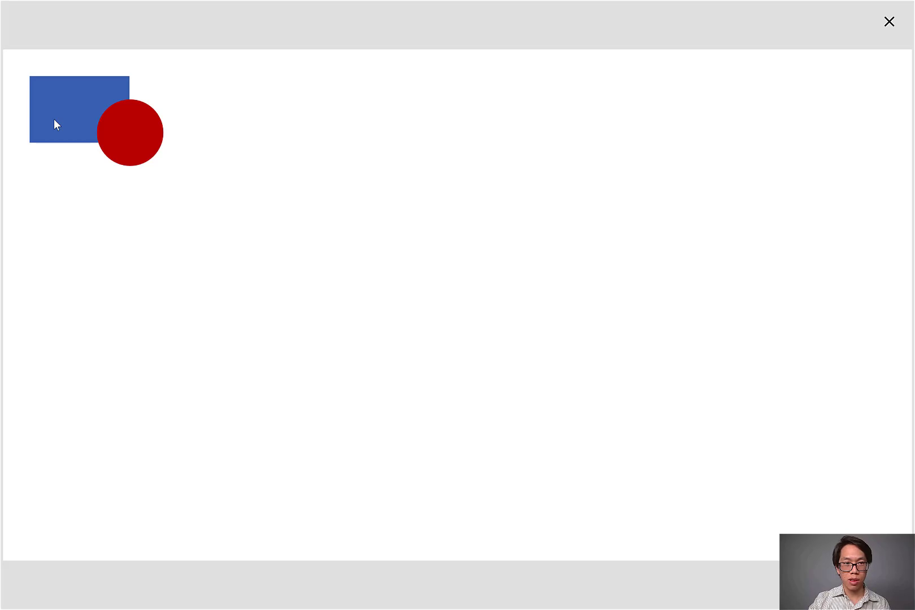
left_click(55, 120)
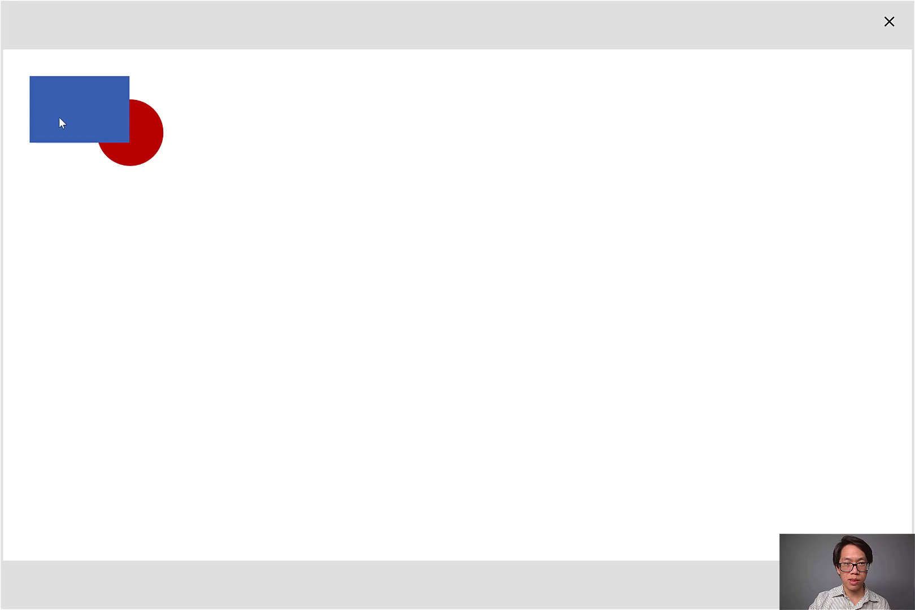